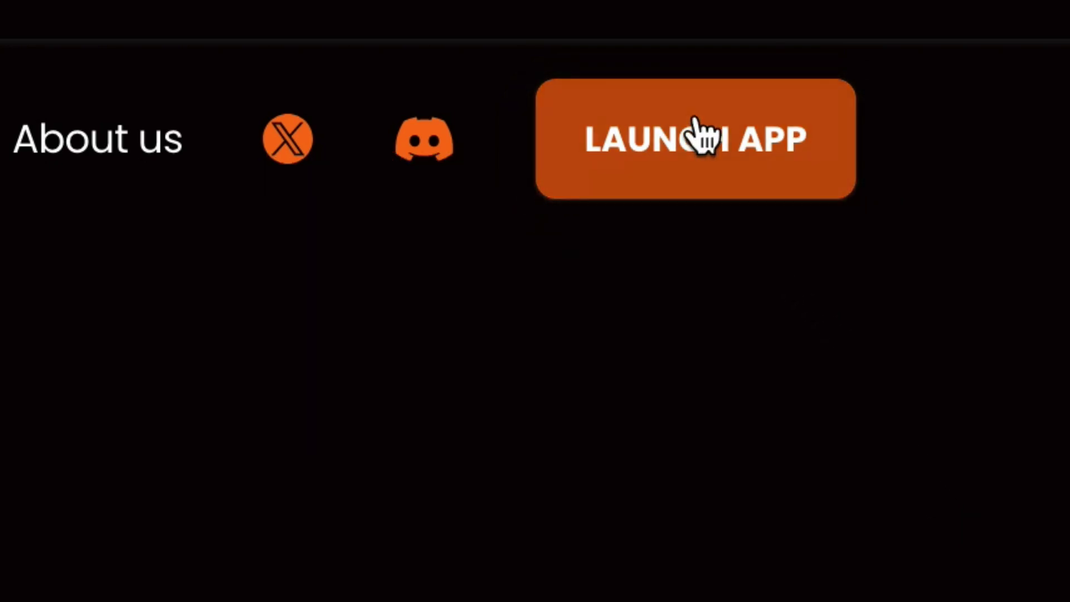
# Launch the Helio app and compare the wallet connection options for Ethereum, Bitcoin and Solana
pyautogui.click(691, 162)
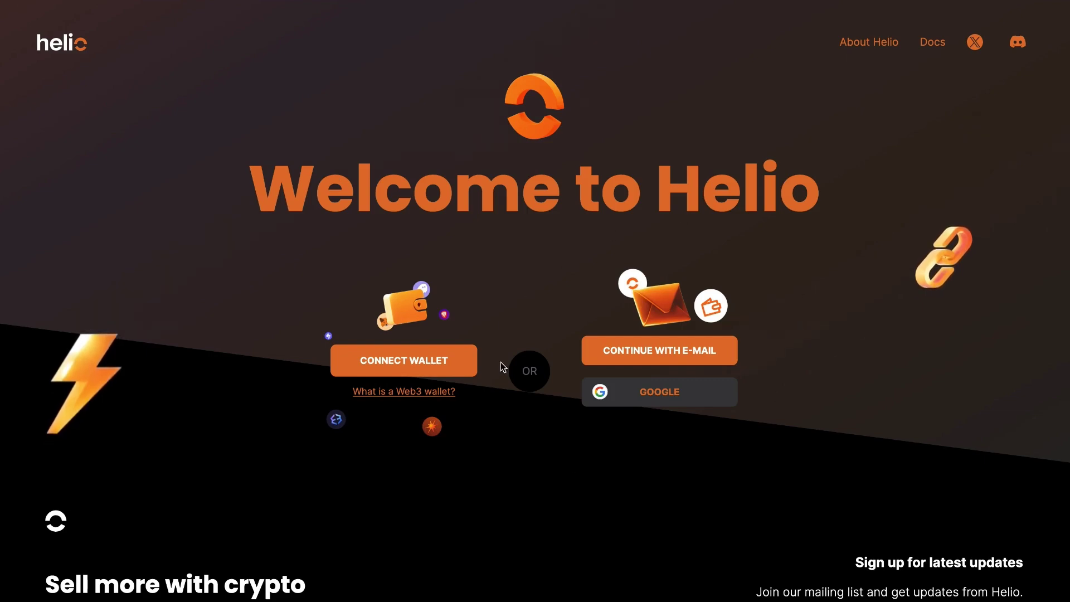
pyautogui.click(416, 365)
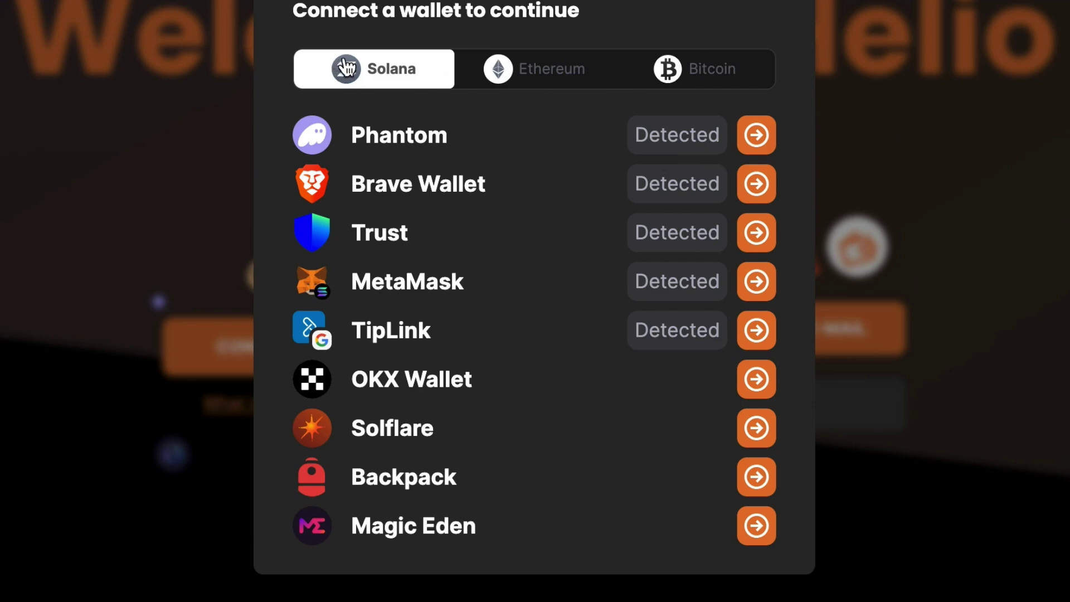
pyautogui.click(566, 84)
pyautogui.click(725, 162)
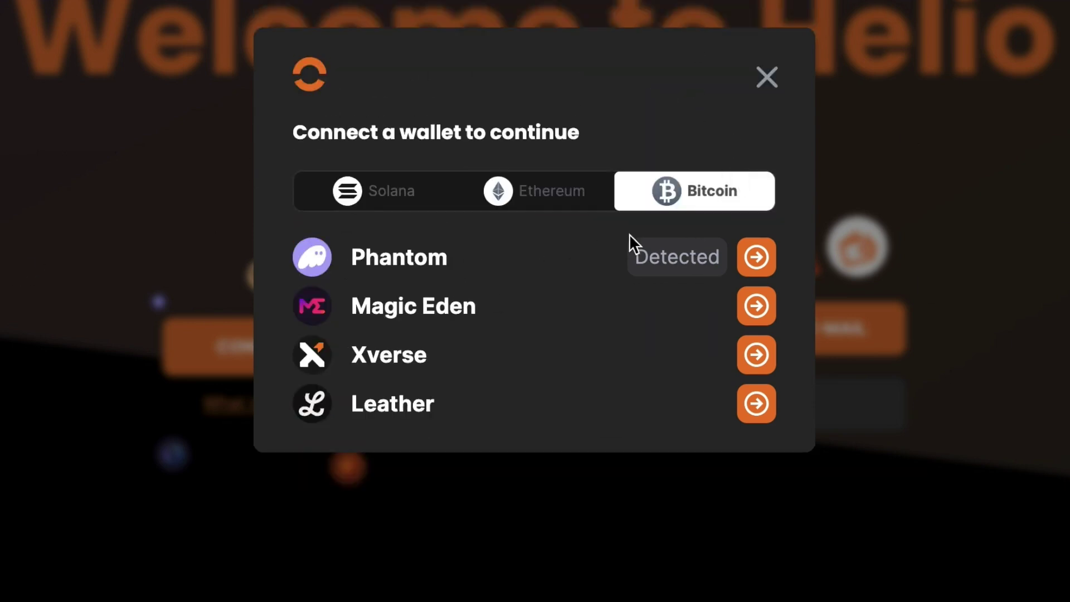
pyautogui.click(522, 181)
pyautogui.click(374, 176)
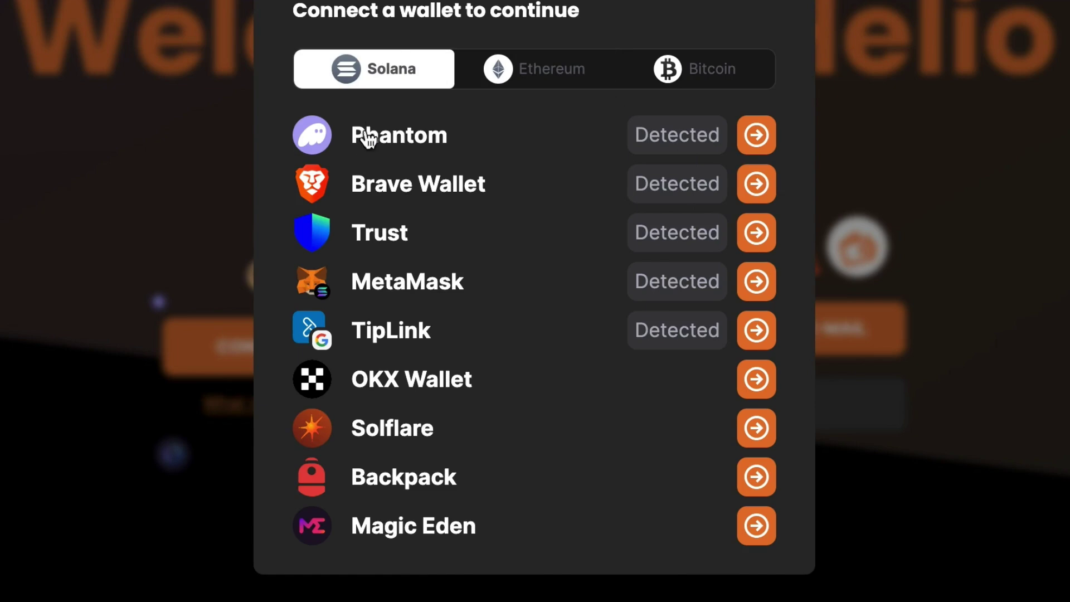
# Connect the Phantom wallet on the Solana network and approve the app.hel.io connection request
pyautogui.click(760, 135)
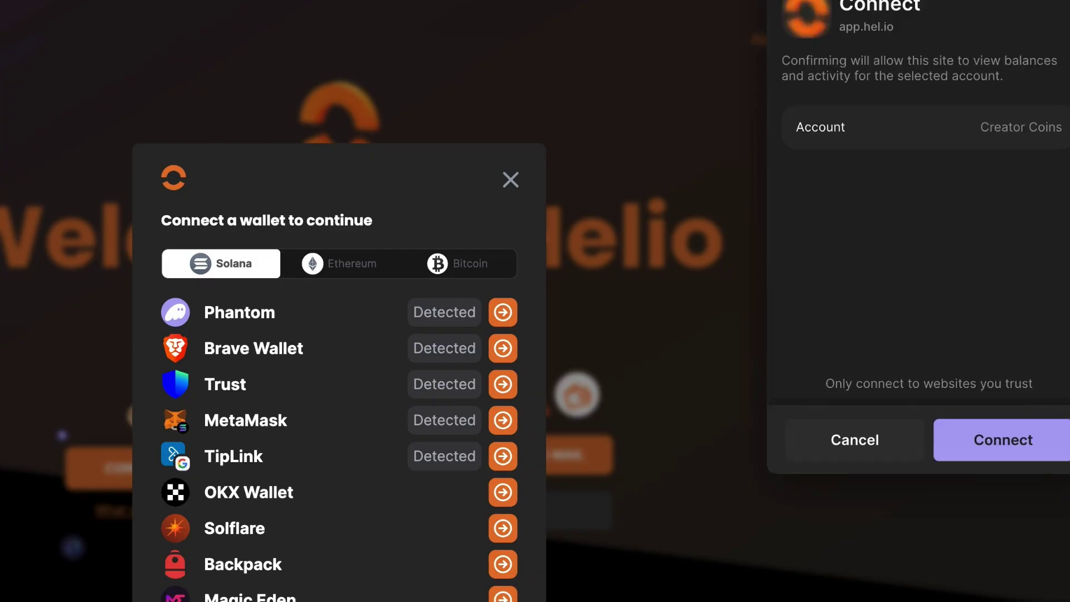
pyautogui.moveTo(1048, 0); pyautogui.dragTo(901, 22)
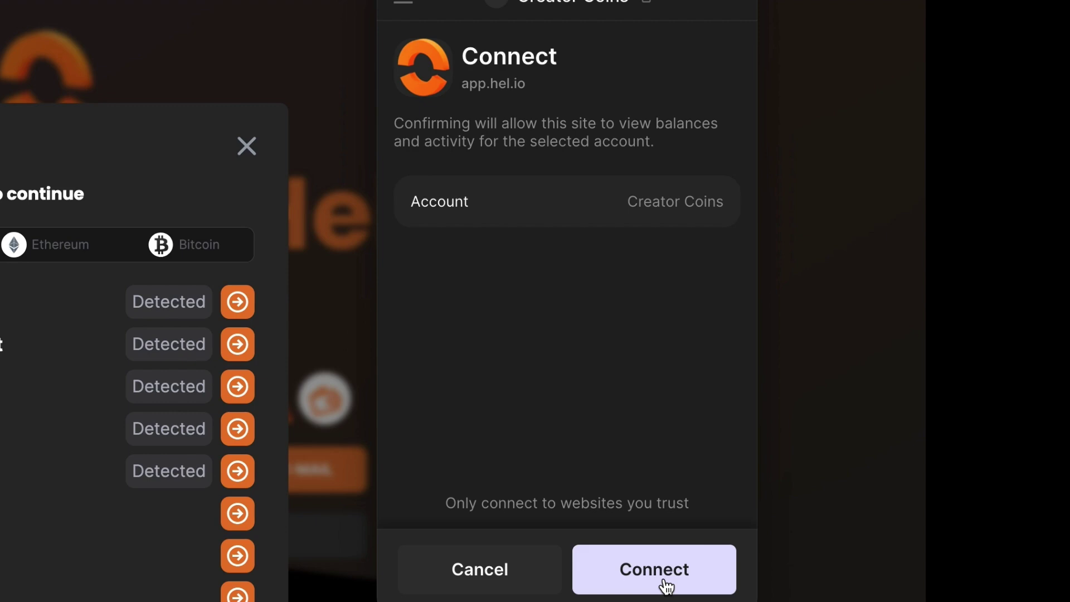
pyautogui.click(696, 370)
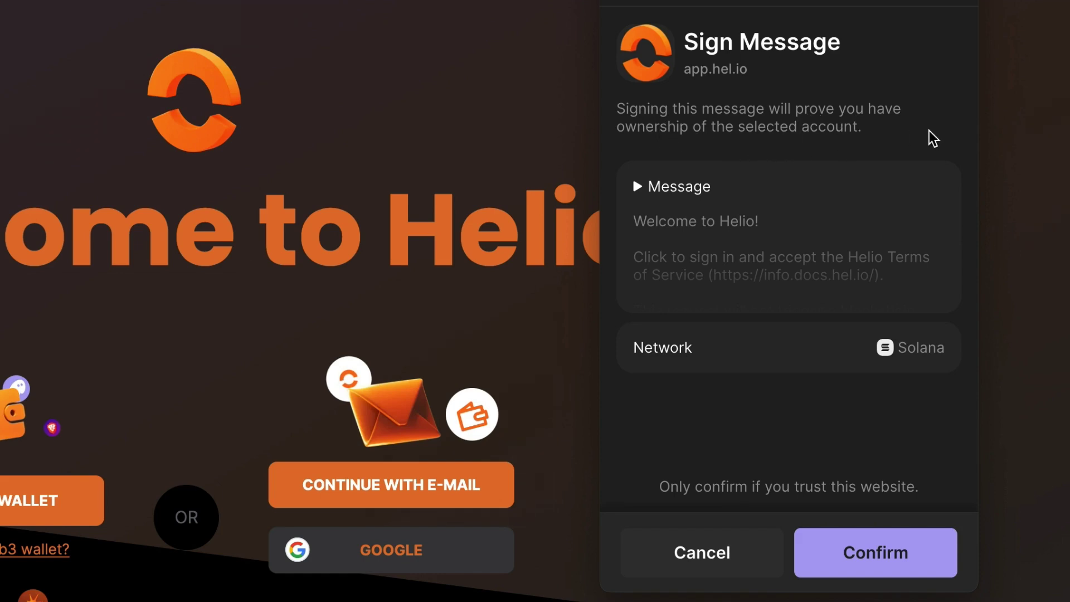
# Review the full Helio sign-in message in the wallet request and confirm signing it
pyautogui.click(639, 188)
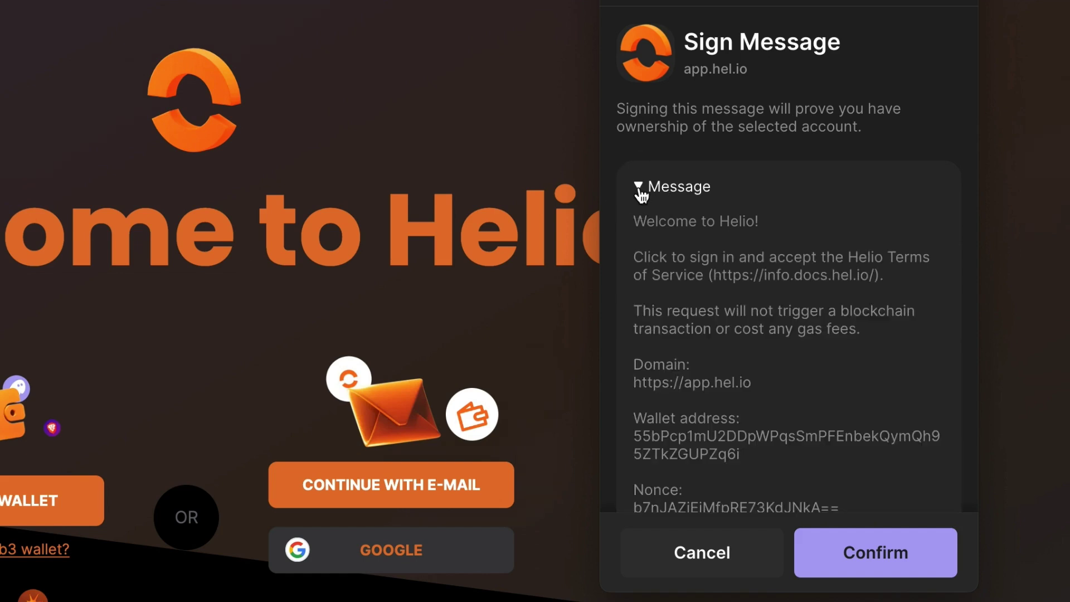
pyautogui.scroll(-2, 820, 326)
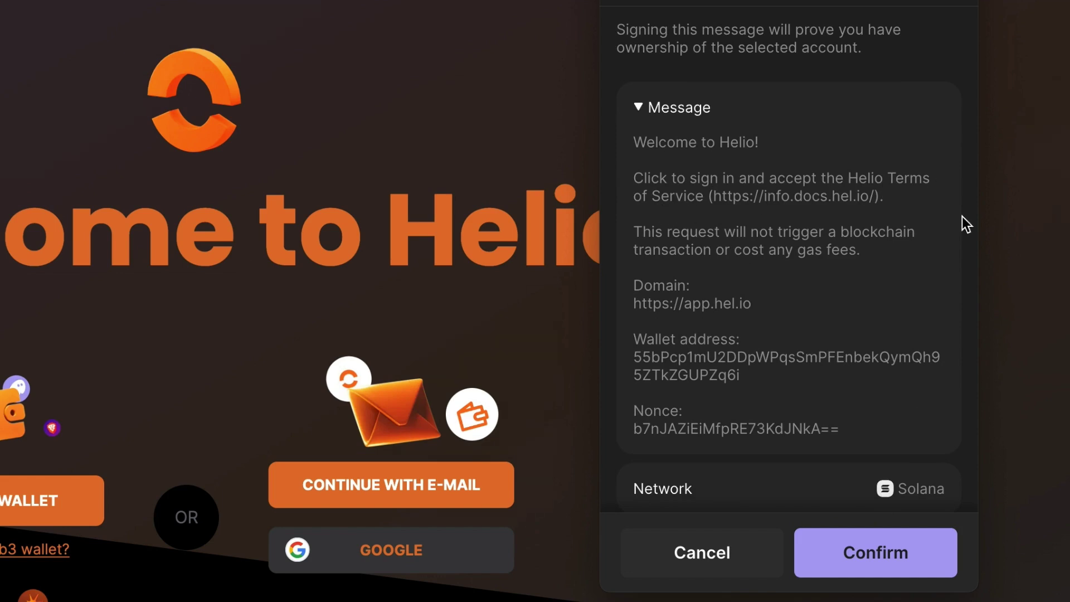
pyautogui.scroll(-1, 755, 276)
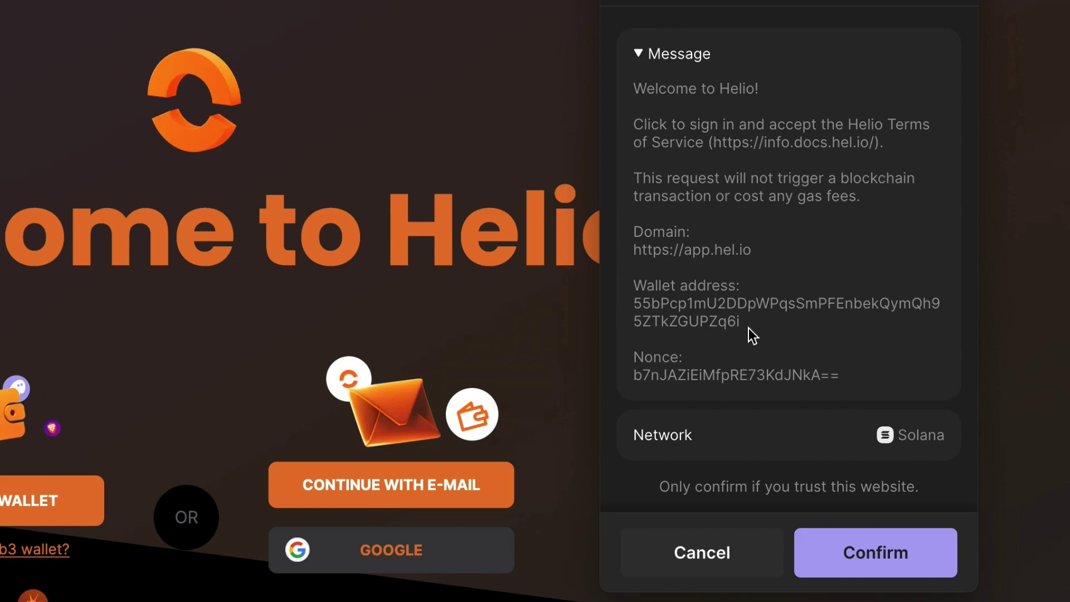
pyautogui.click(923, 575)
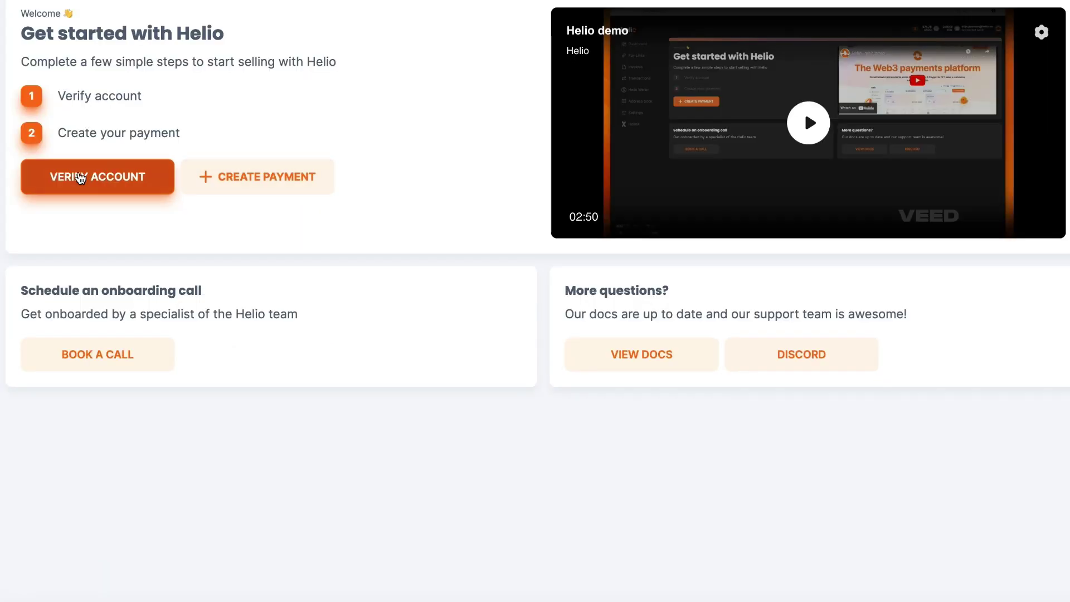
# Go to the account verification page and examine the account and merchant settings
pyautogui.click(223, 233)
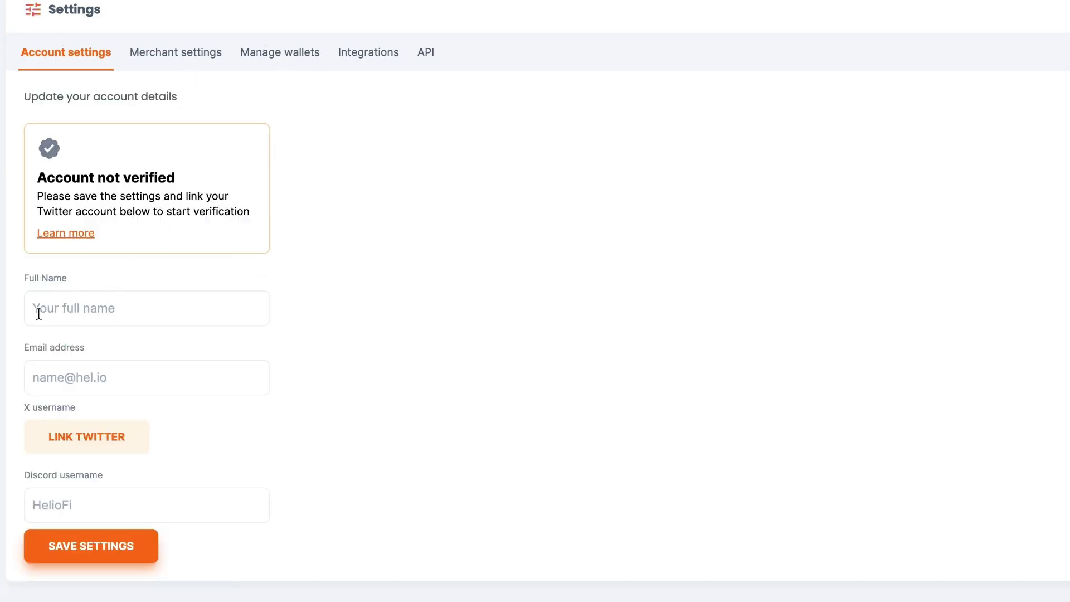
pyautogui.scroll(-1, 53, 374)
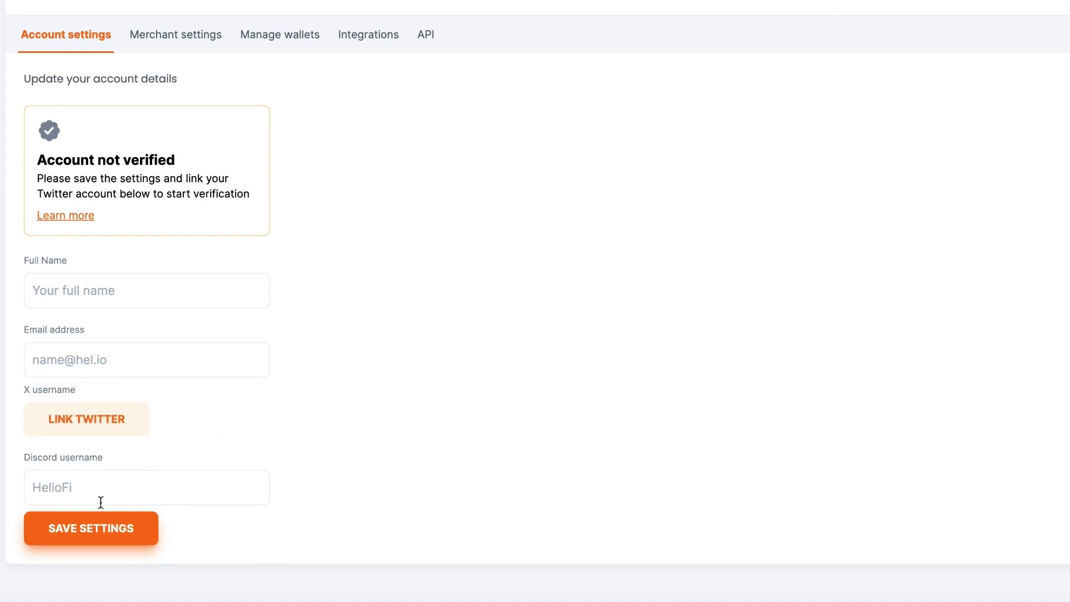
pyautogui.click(158, 34)
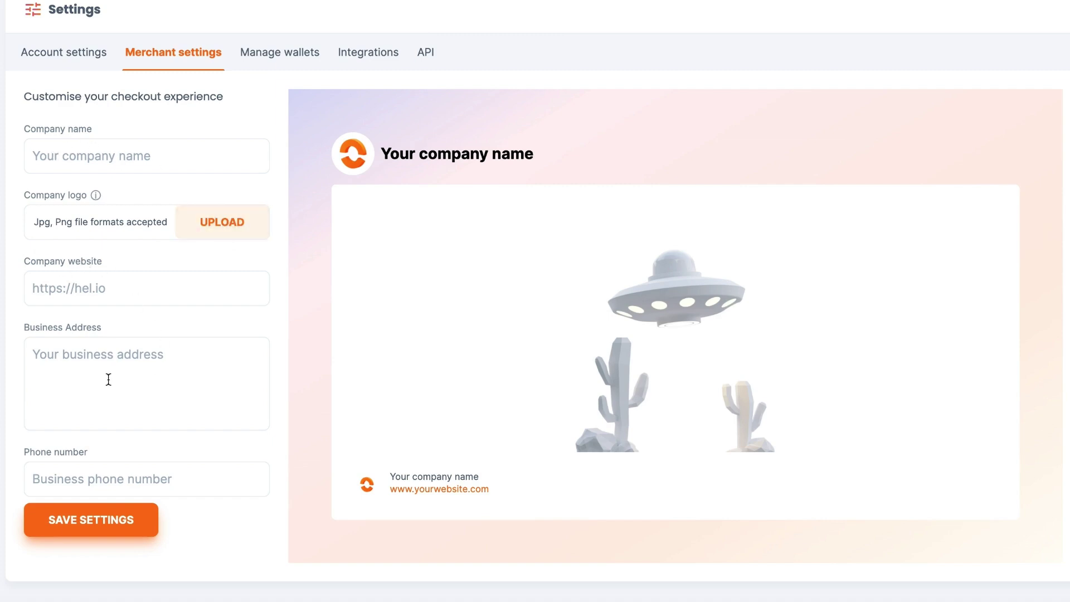
# Examine the wallet management settings with their link wallet choices, and the integration and API settings
pyautogui.click(298, 53)
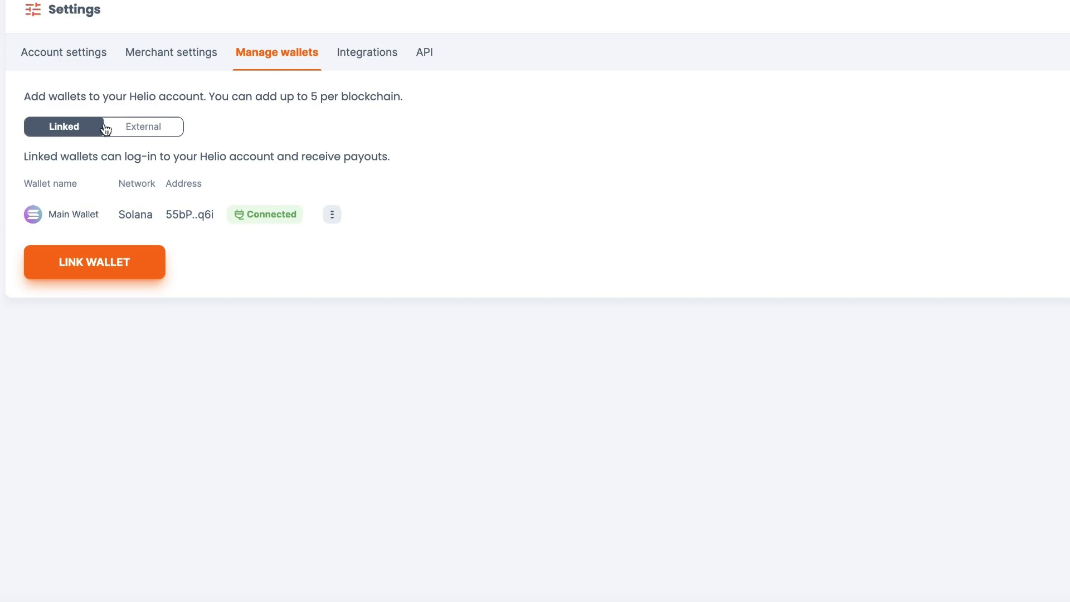
pyautogui.click(96, 266)
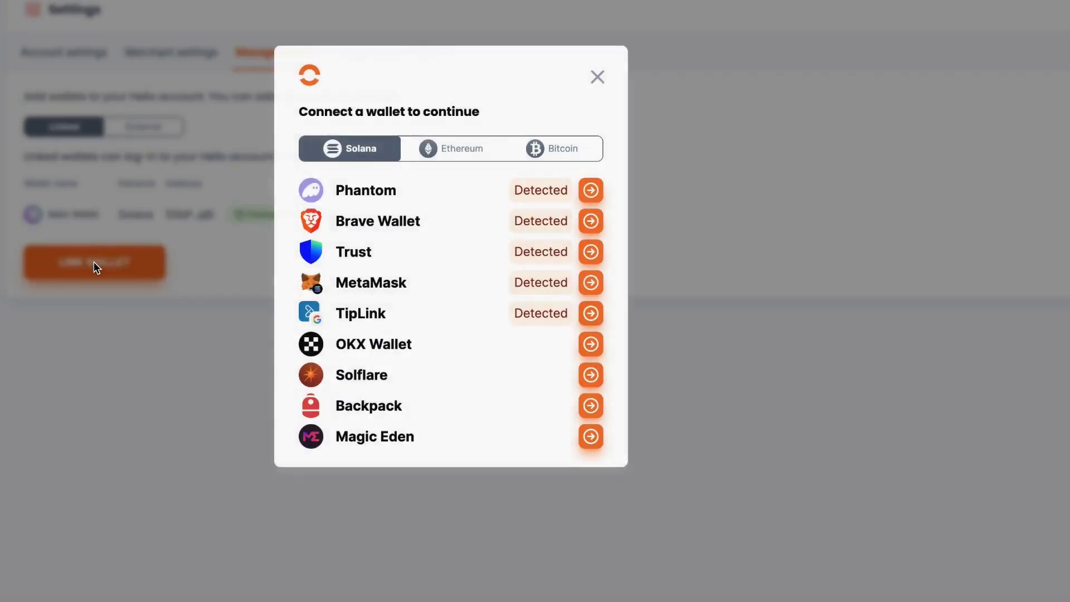
pyautogui.click(598, 77)
pyautogui.click(365, 53)
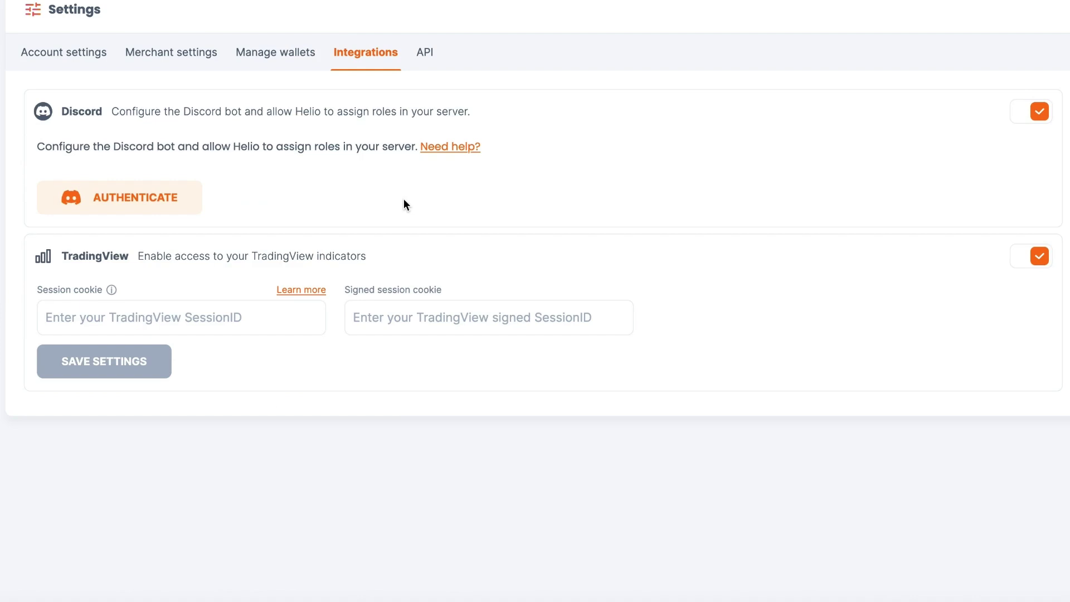
pyautogui.click(425, 54)
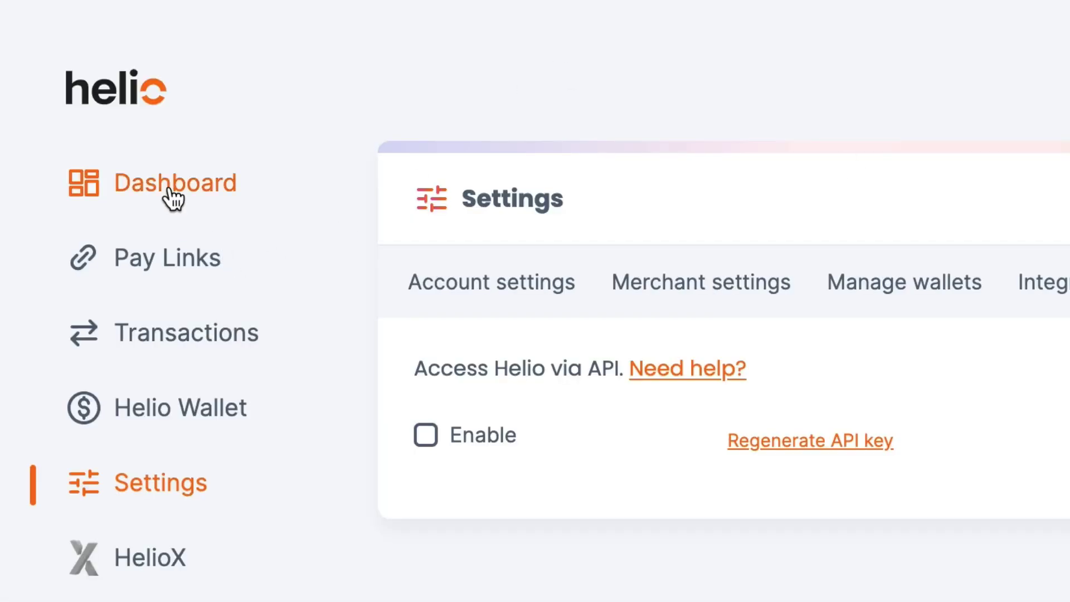
# Leave the settings and start creating a new payment with a Pay Link built from scratch
pyautogui.click(173, 198)
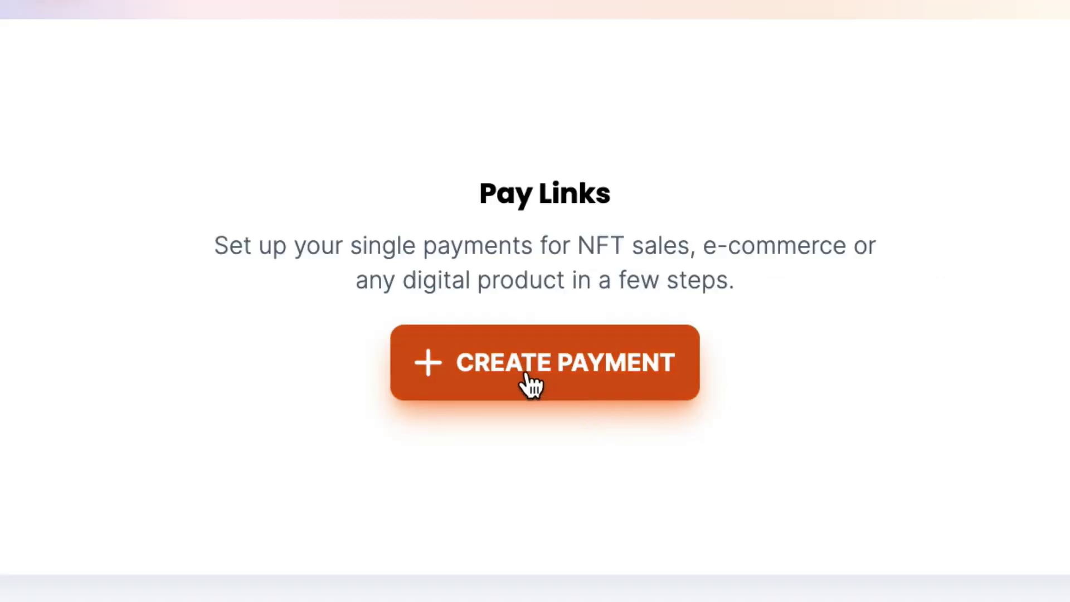
pyautogui.click(531, 385)
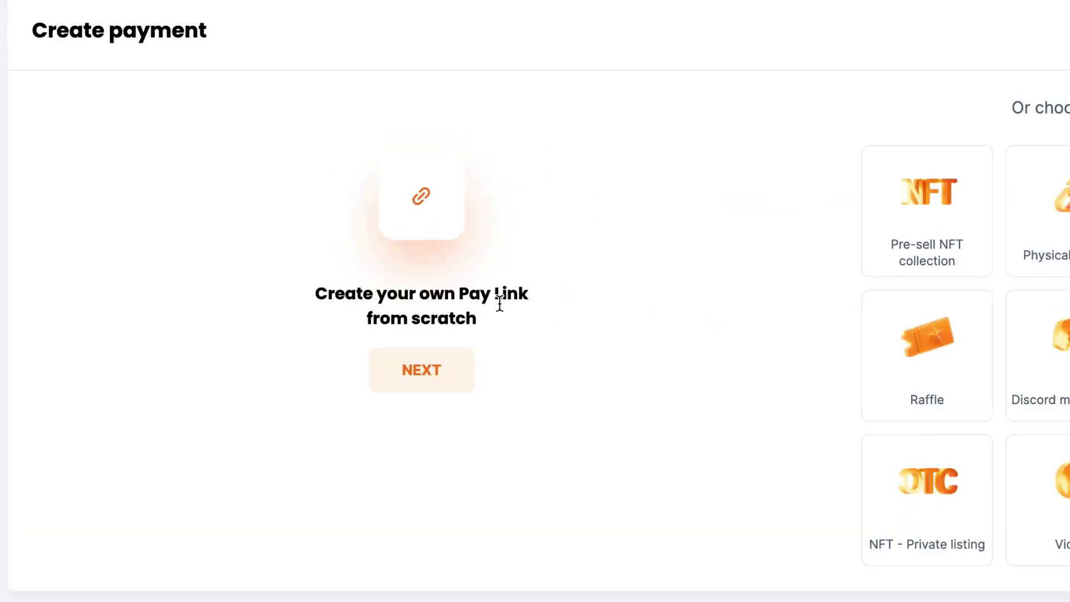
pyautogui.click(413, 377)
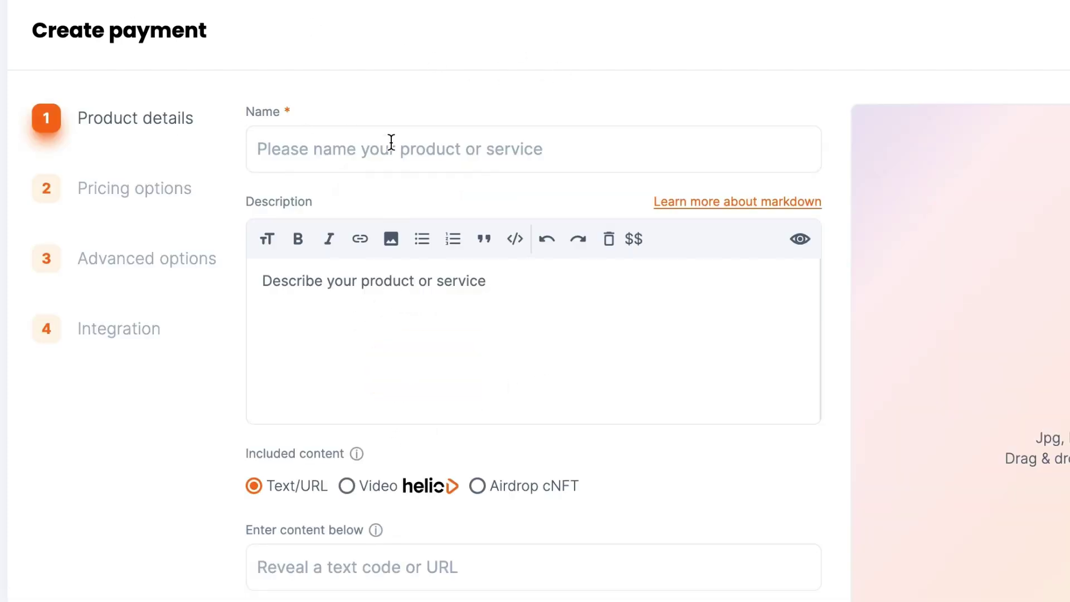
# Name the product "My first product" and give it the description "Temp description"
pyautogui.click(391, 142)
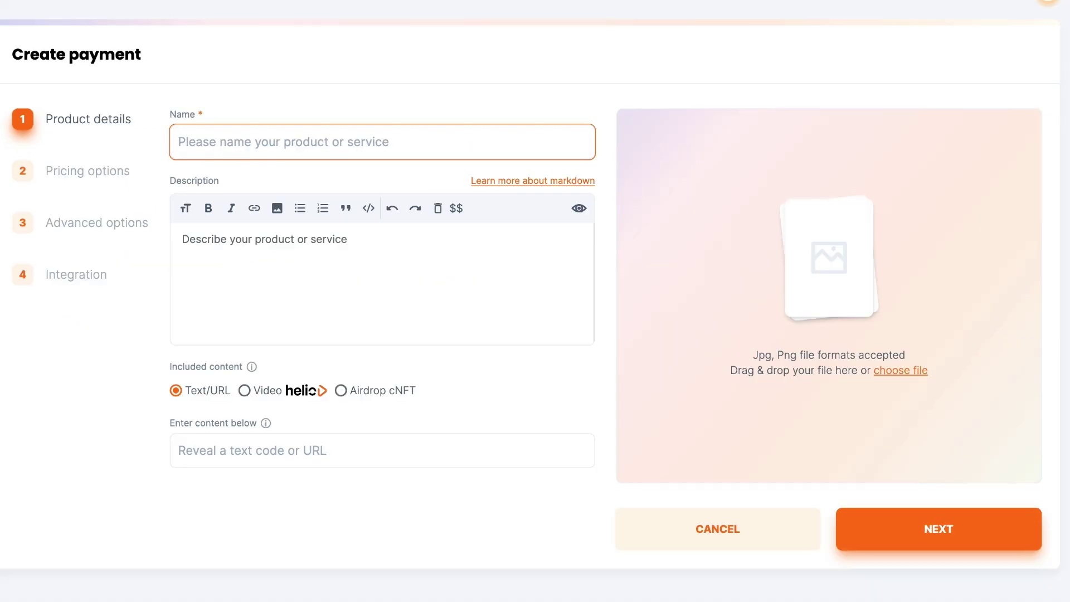
pyautogui.write('My firs')
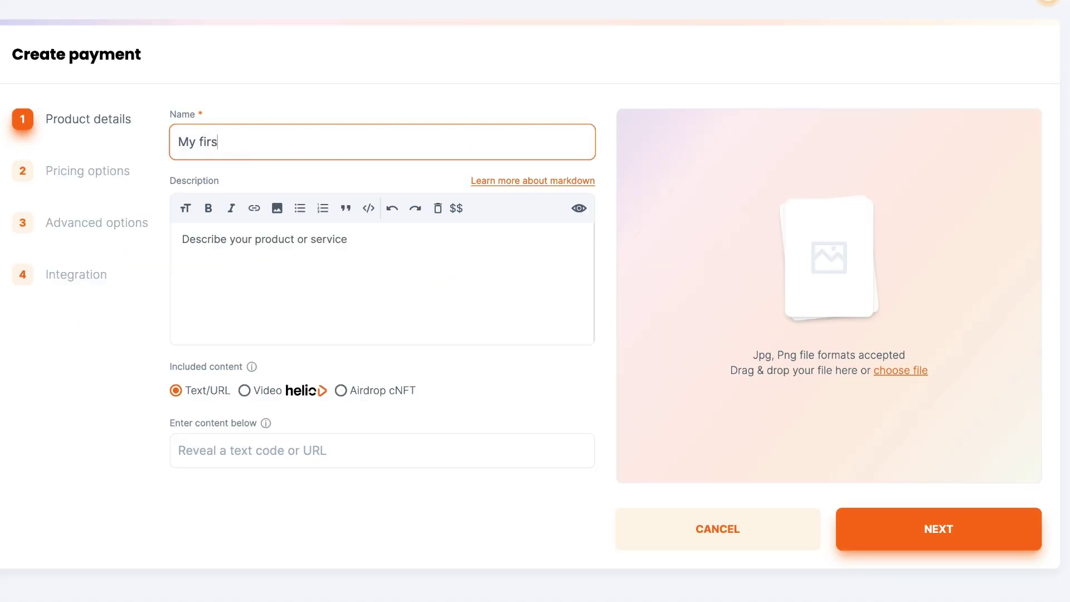
pyautogui.write('t product')
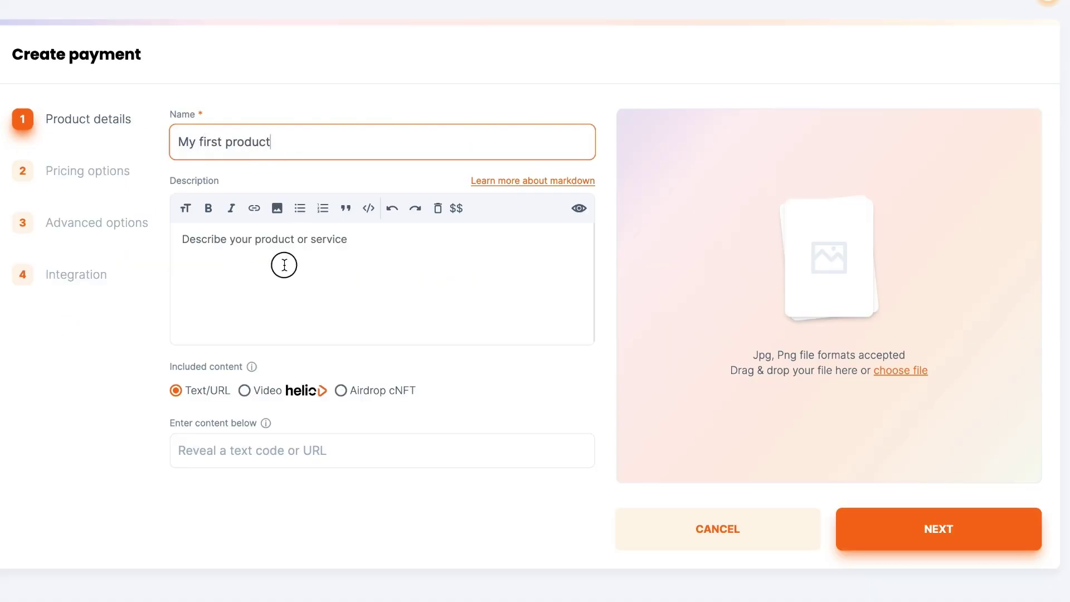
pyautogui.click(284, 264)
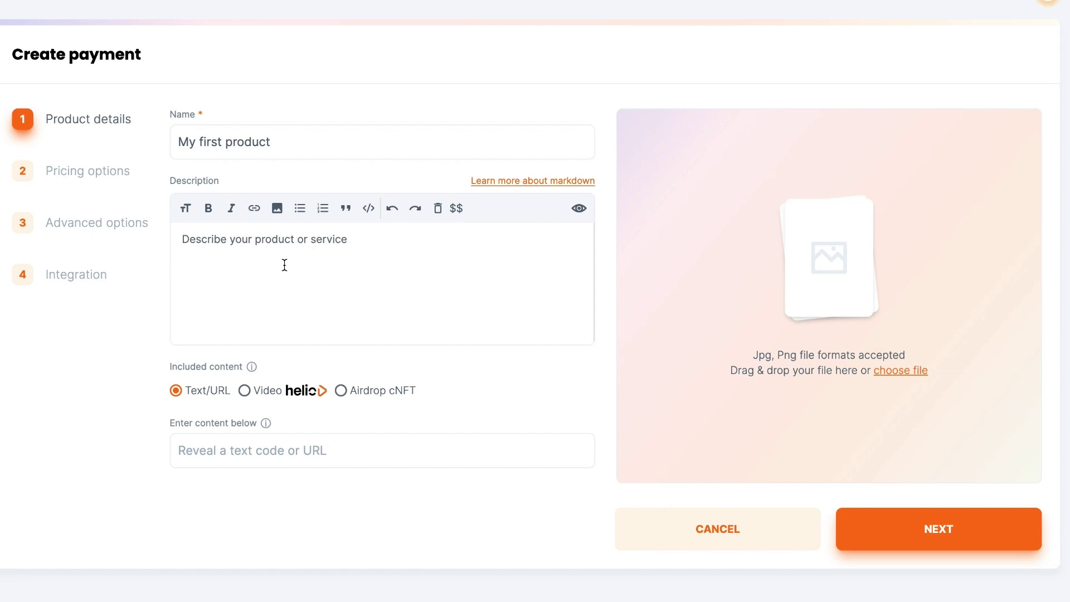
pyautogui.write('Temp des')
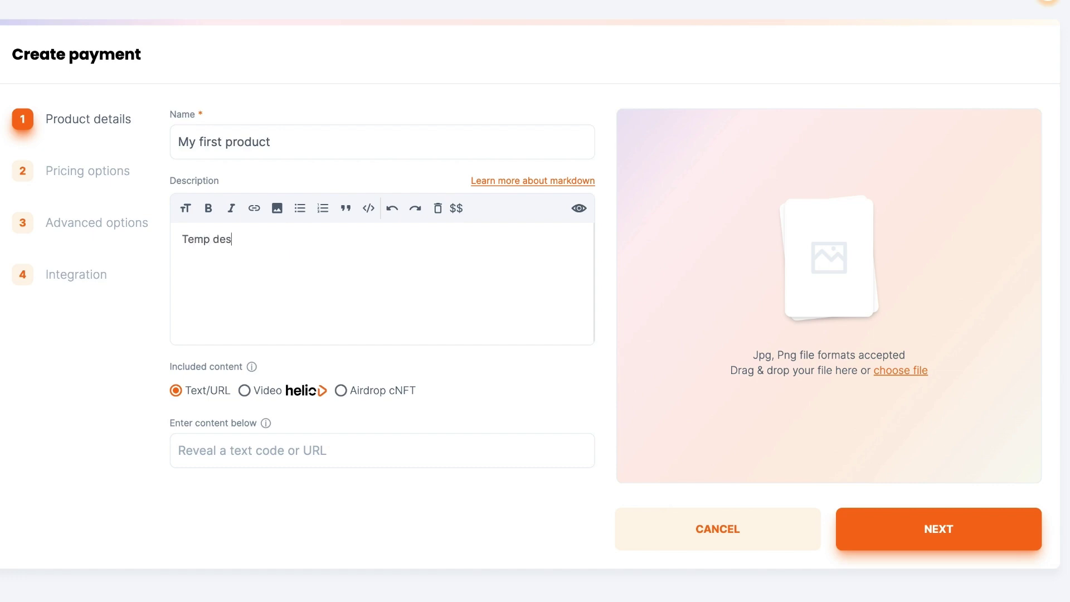
pyautogui.write('cription')
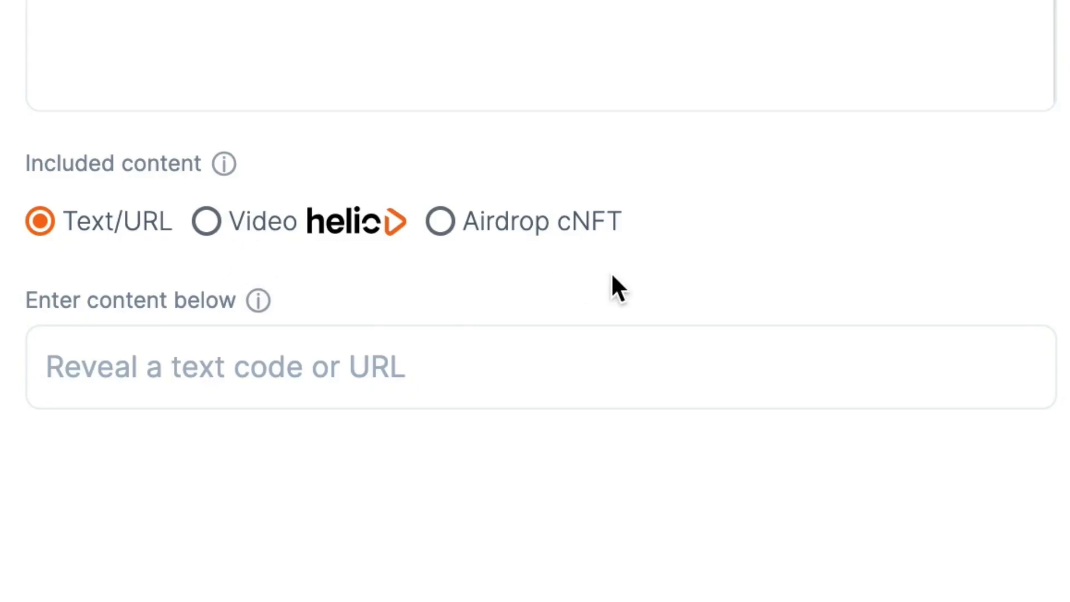
# Examine the Video and Airdrop cNFT choices for the included content and return to Text/URL
pyautogui.click(212, 226)
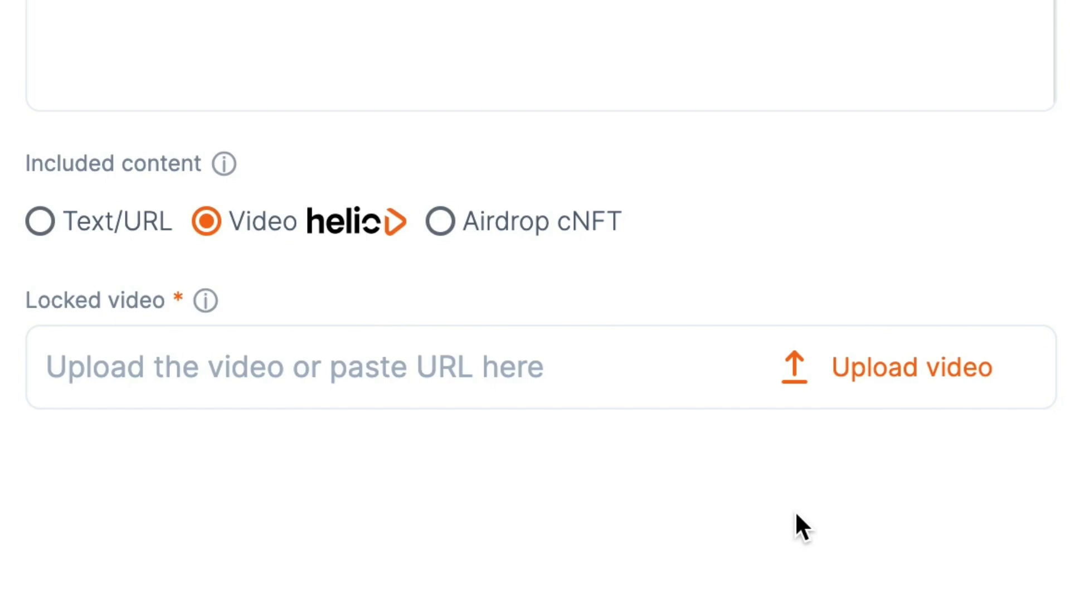
pyautogui.click(445, 227)
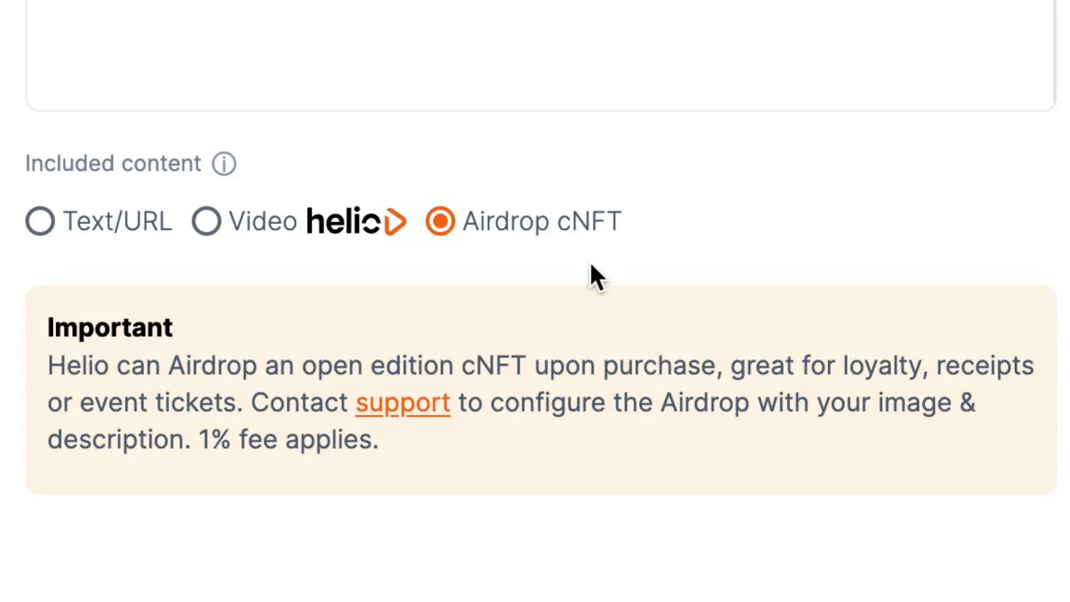
pyautogui.click(119, 229)
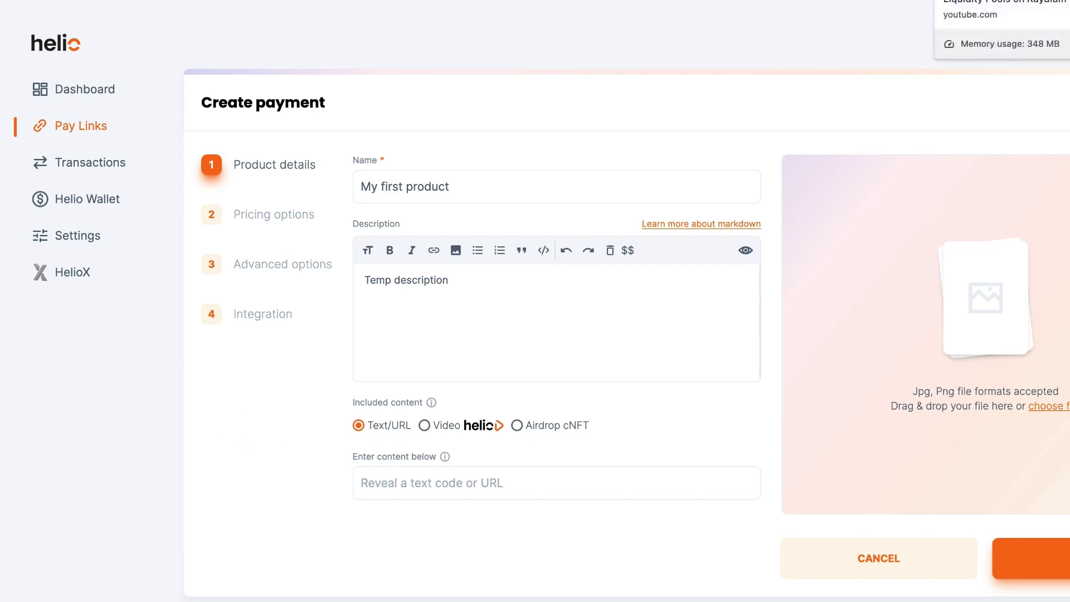
pyautogui.hotkey('ctrl', 'Tab')
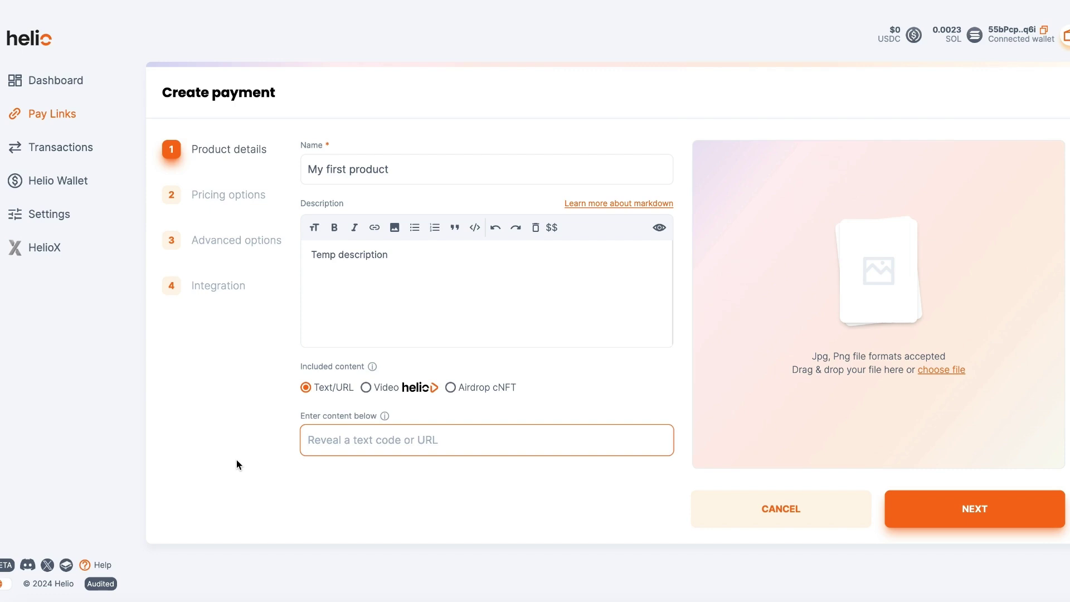
pyautogui.write('https://www.youtube.com/watch?v=uRtk_hFXeHg')
pyautogui.click(236, 459)
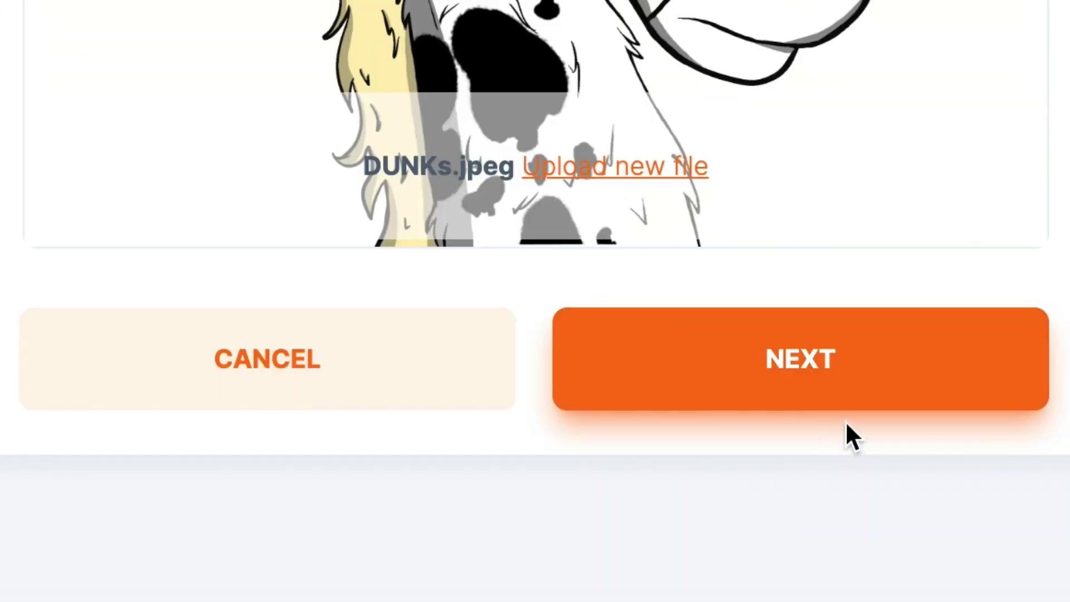
# Continue to the pricing options and compare Recurring Payment with Single Payment, keeping Single Payment selected
pyautogui.click(877, 401)
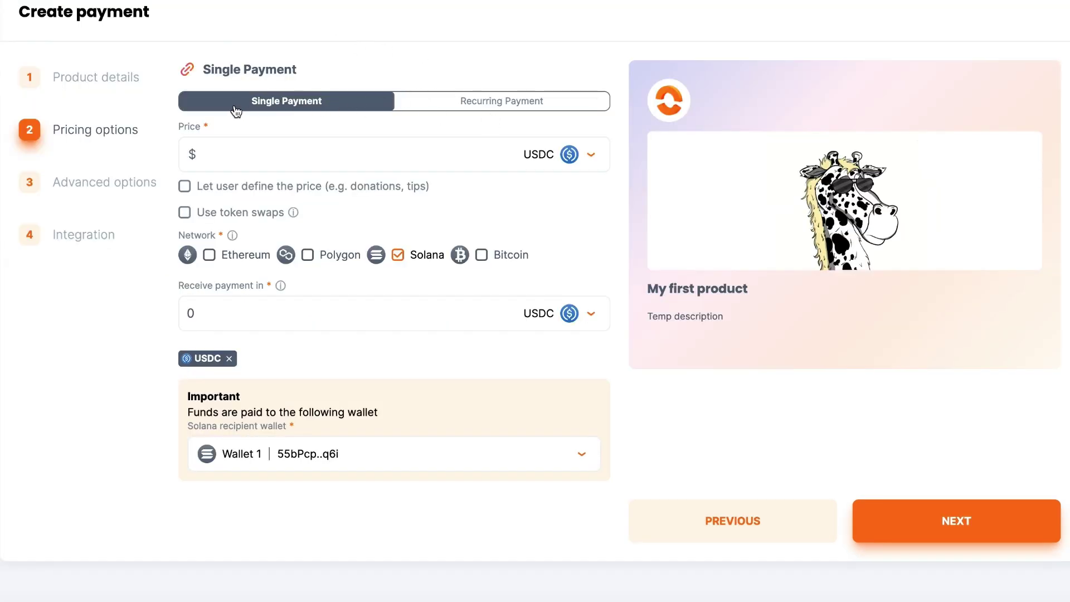
pyautogui.click(526, 110)
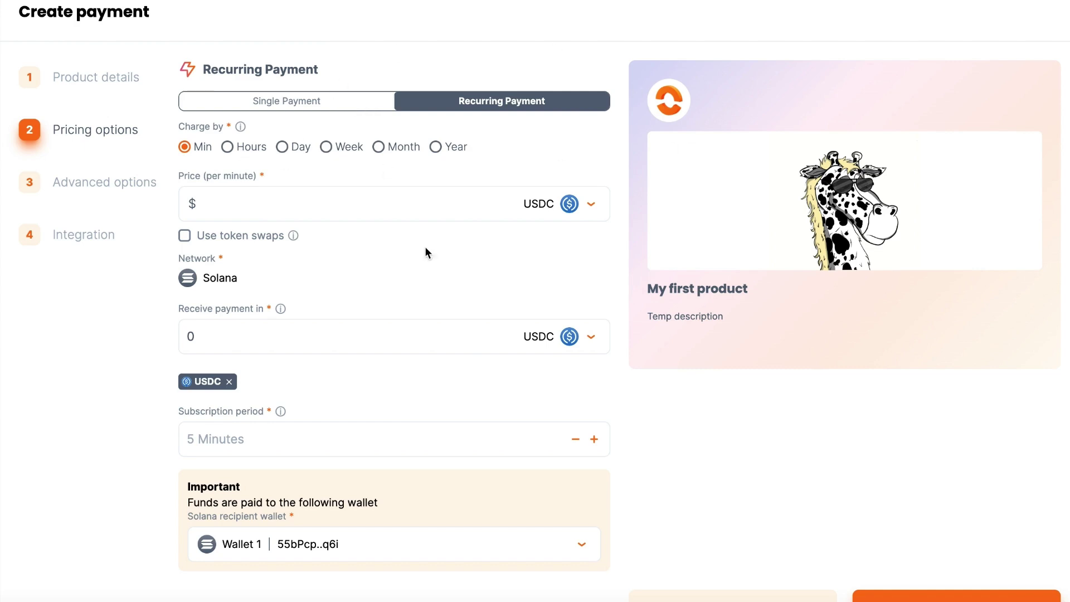
pyautogui.click(281, 100)
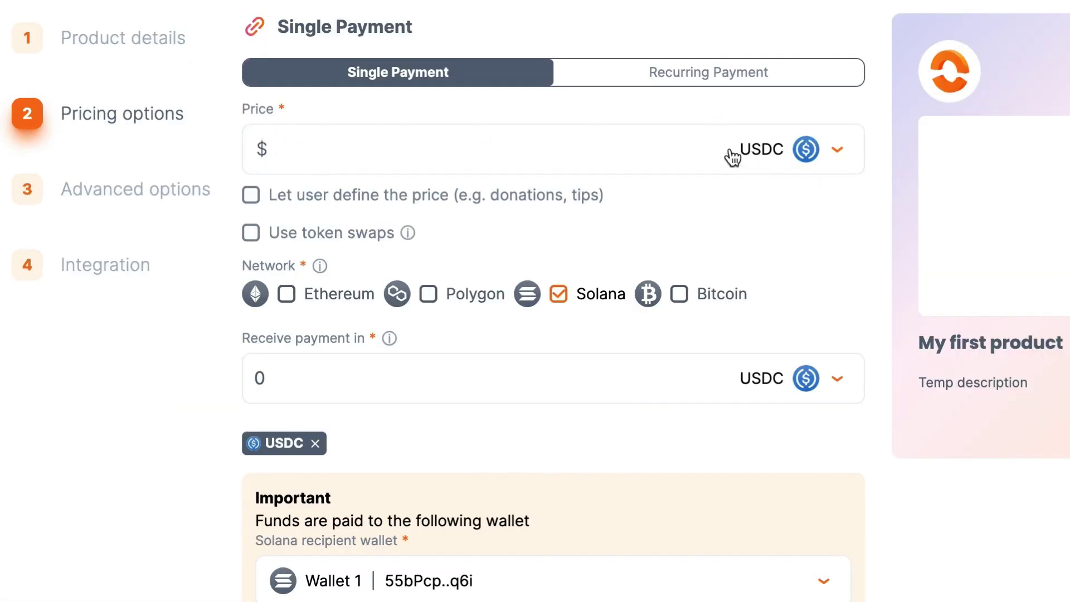
# Set the single payment price to 97 USDC
pyautogui.click(502, 153)
pyautogui.write('97')
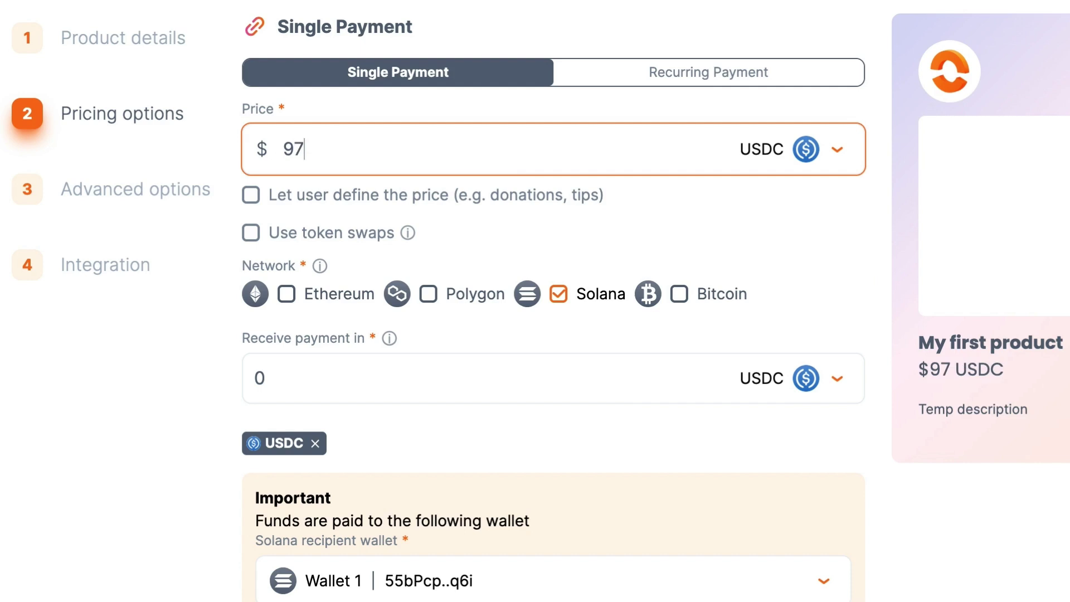
pyautogui.press('Tab')
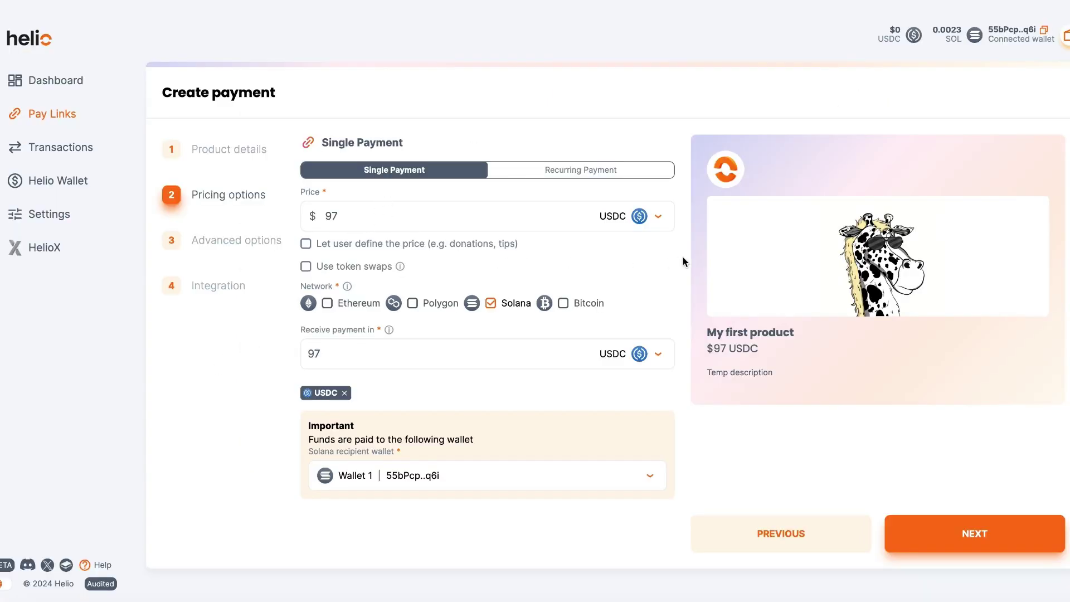
# Switch the price currency to the GARY token and set the price to 1000
pyautogui.click(658, 217)
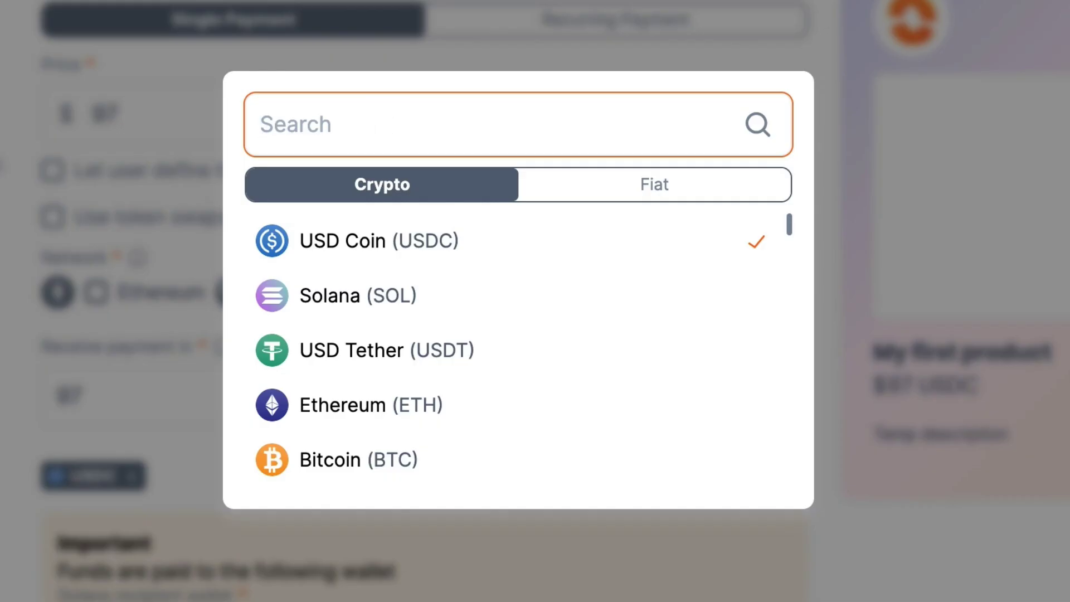
pyautogui.write('gary')
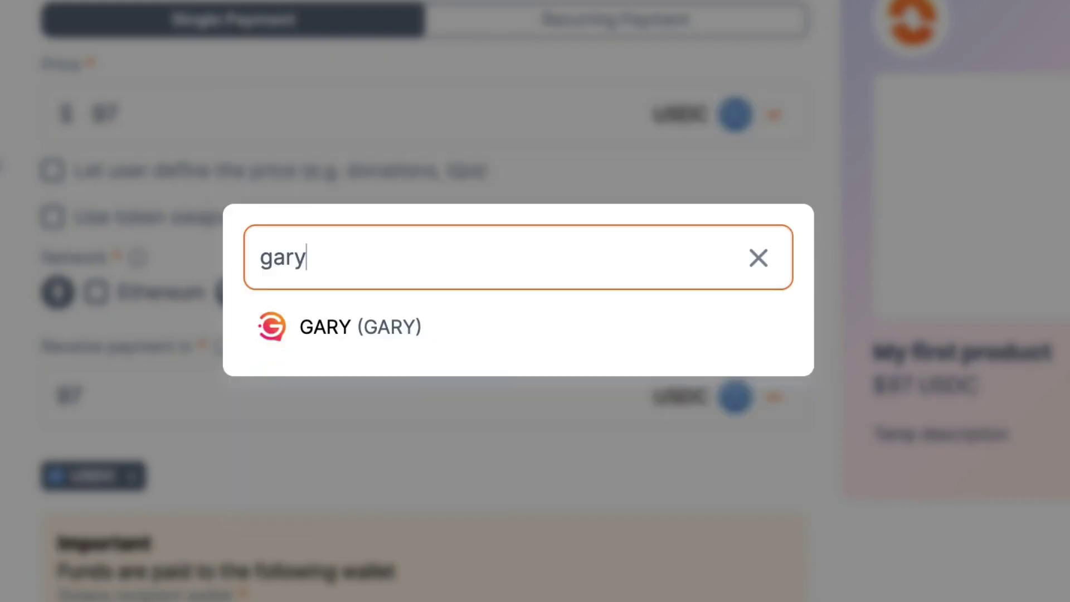
pyautogui.click(336, 345)
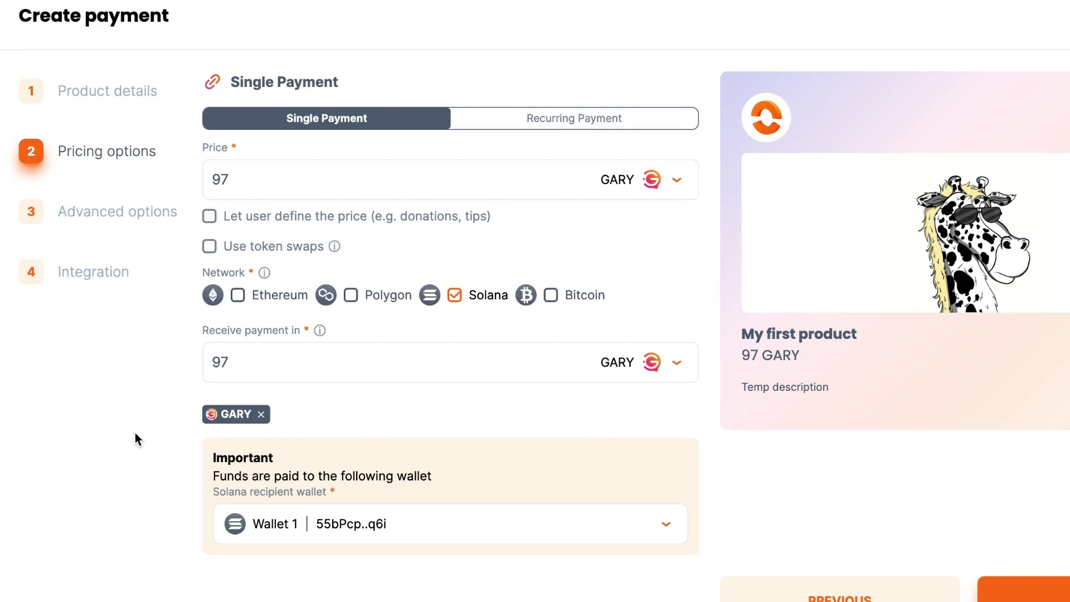
pyautogui.click(480, 162)
pyautogui.press('BackSpace')
pyautogui.press('BackSpace')
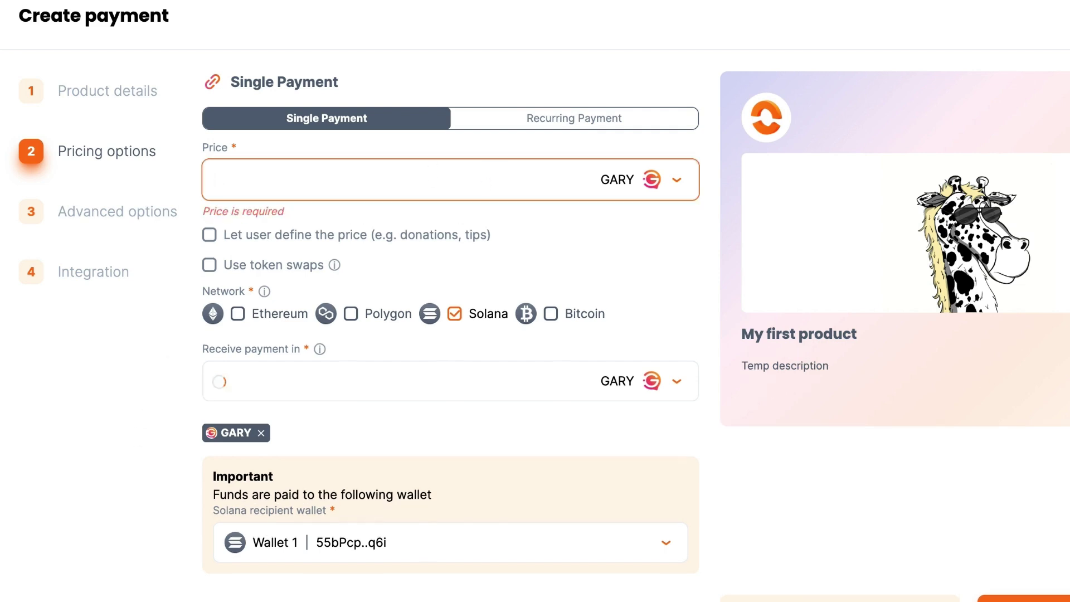
pyautogui.write('0')
pyautogui.press('BackSpace')
pyautogui.write('1000')
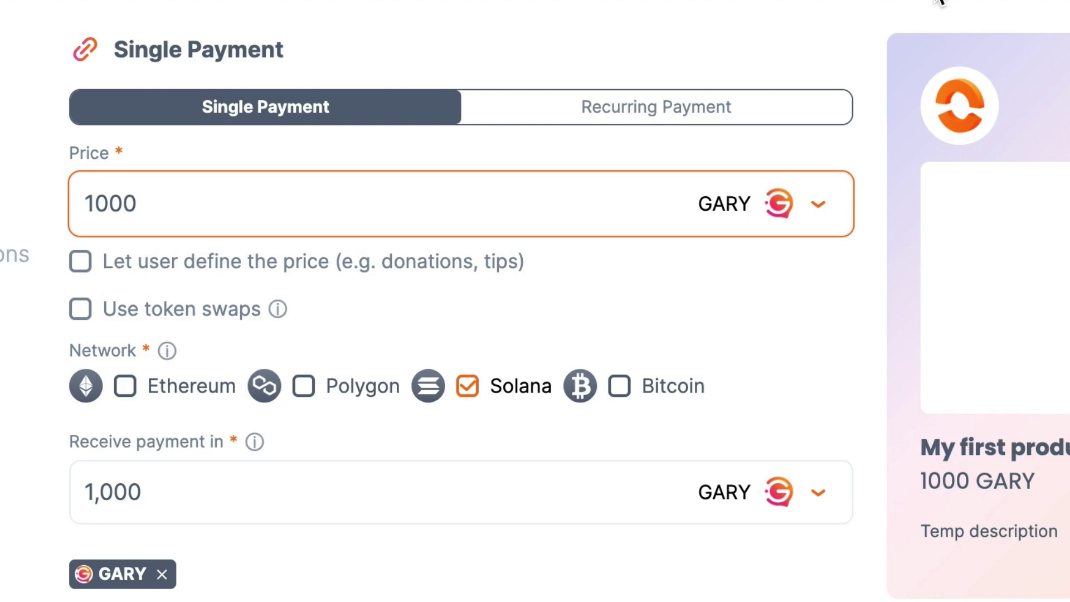
# Browse the crypto currencies available for the price and keep GARY selected
pyautogui.click(820, 205)
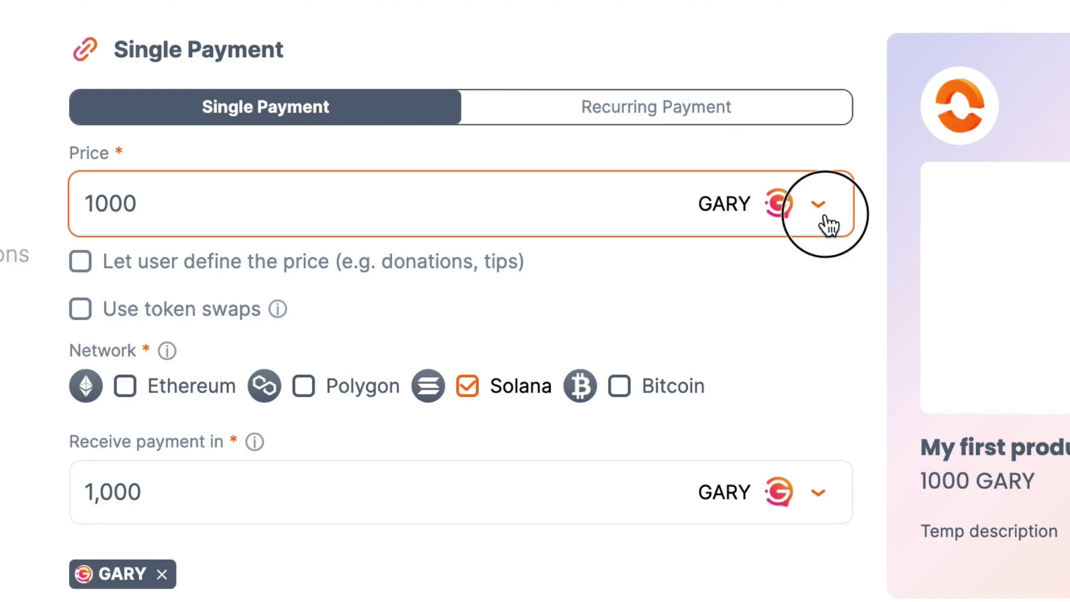
pyautogui.scroll(-5, 399, 471)
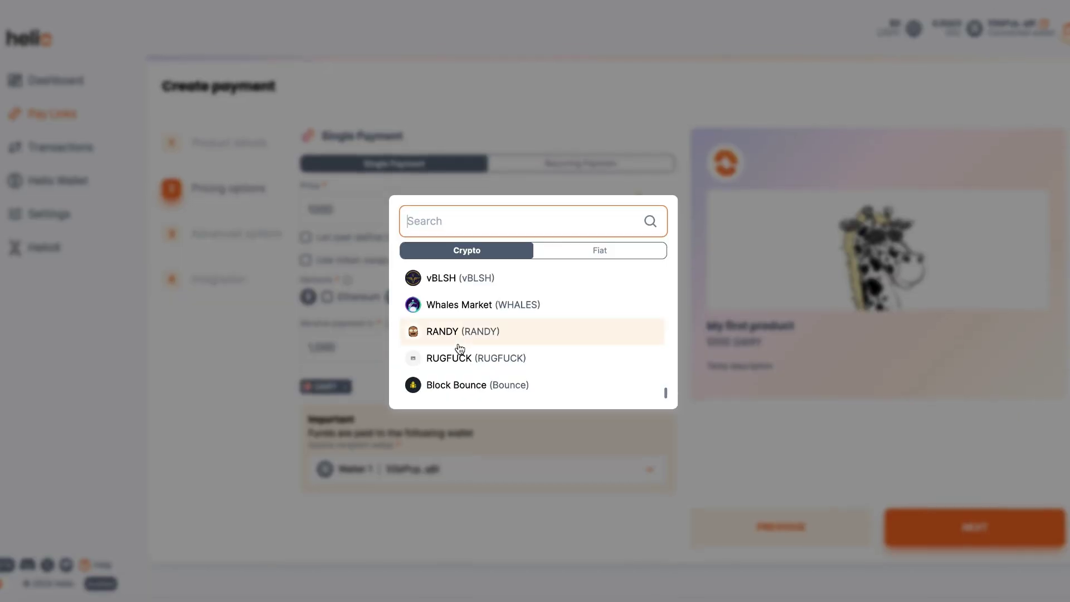
pyautogui.scroll(5, 460, 349)
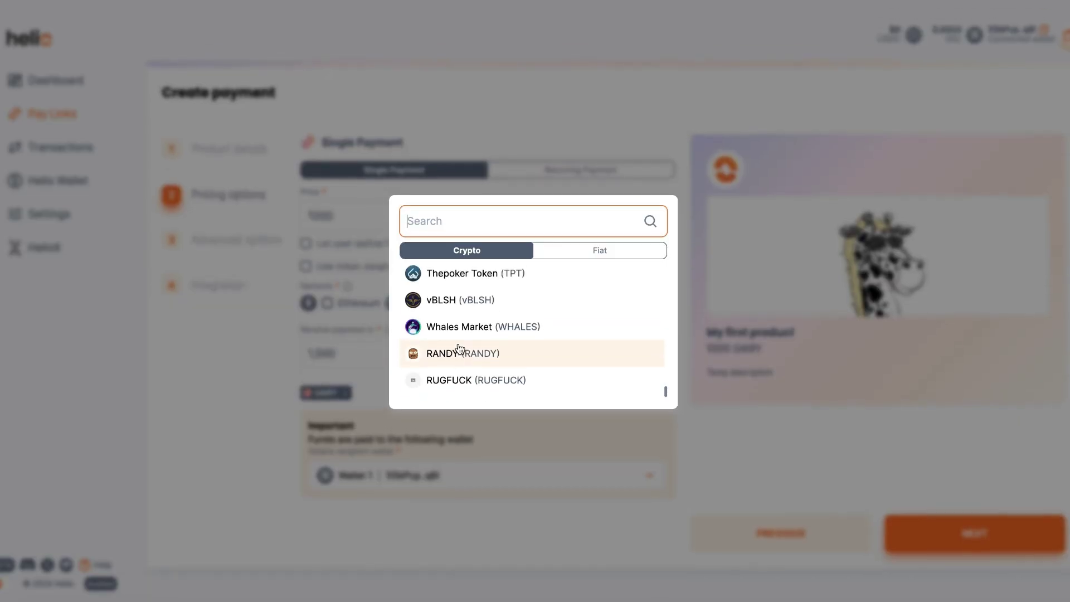
pyautogui.scroll(8, 460, 349)
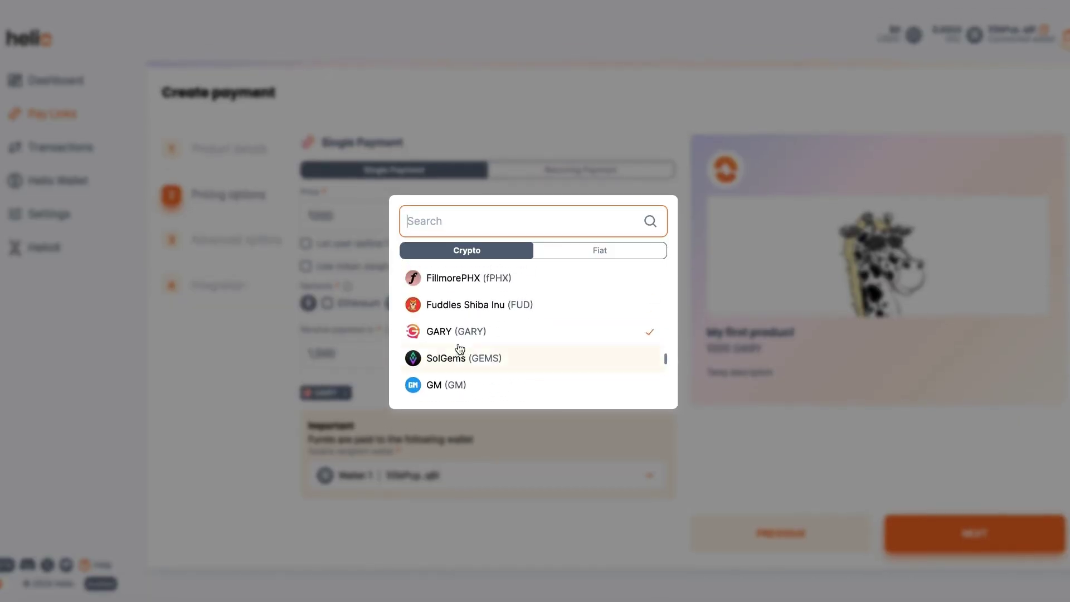
pyautogui.click(456, 350)
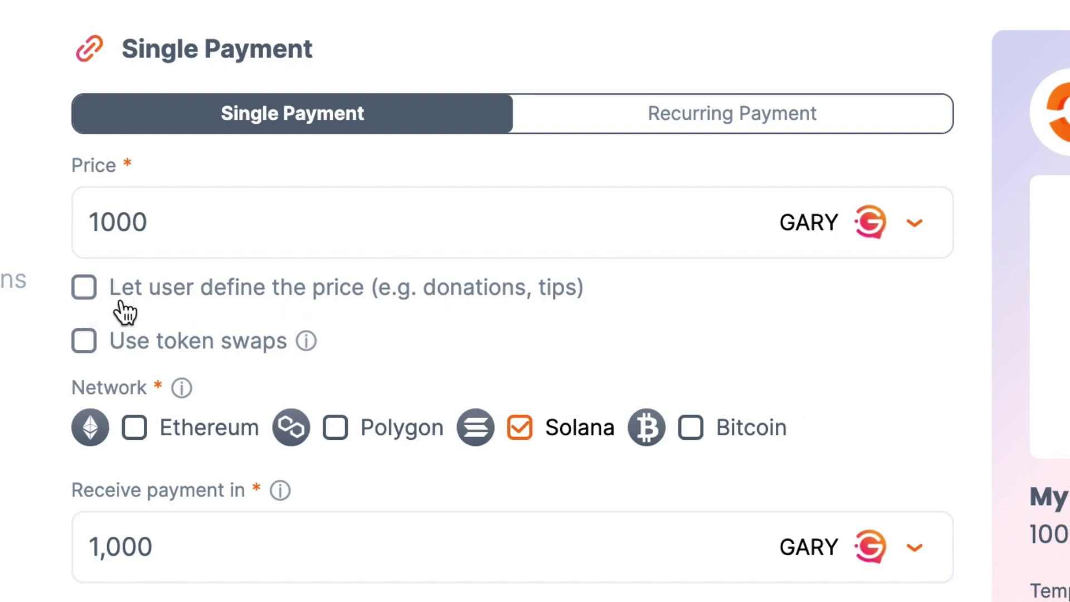
# Try letting the user define the price, turn that option off again and re-enter 1000 GARY as the price
pyautogui.click(84, 290)
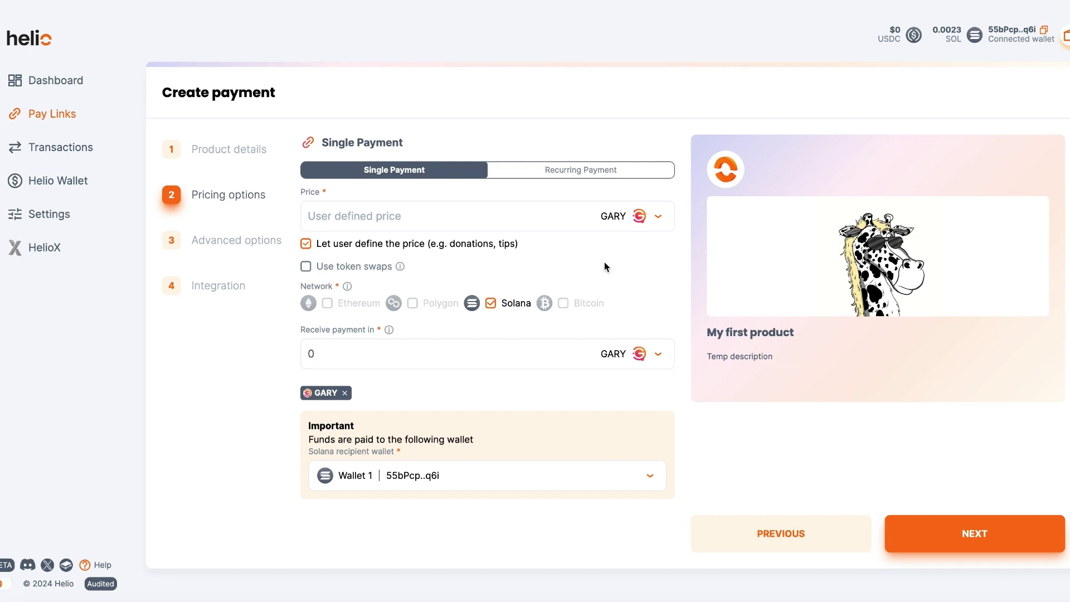
pyautogui.click(335, 248)
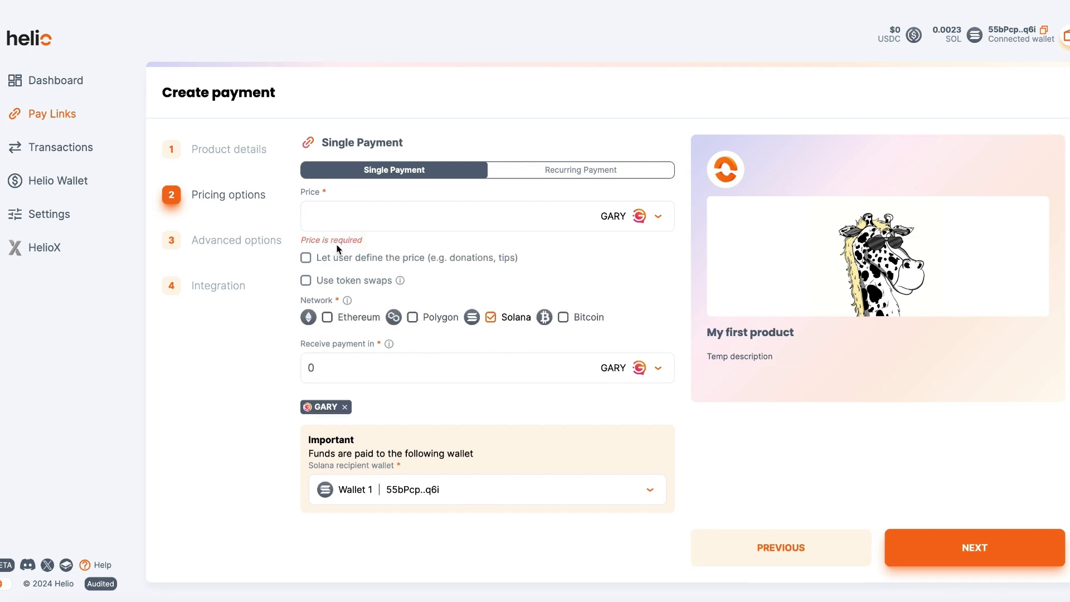
pyautogui.click(374, 213)
pyautogui.write('1000')
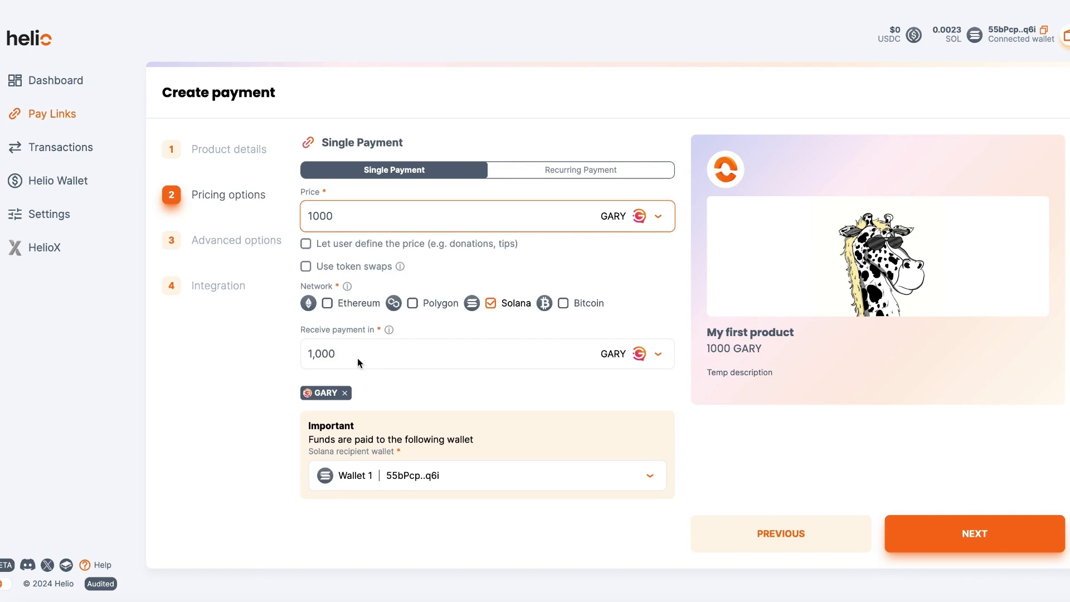
# Continue to the advanced options and enable affiliate links with a revenue share of 25%
pyautogui.click(973, 544)
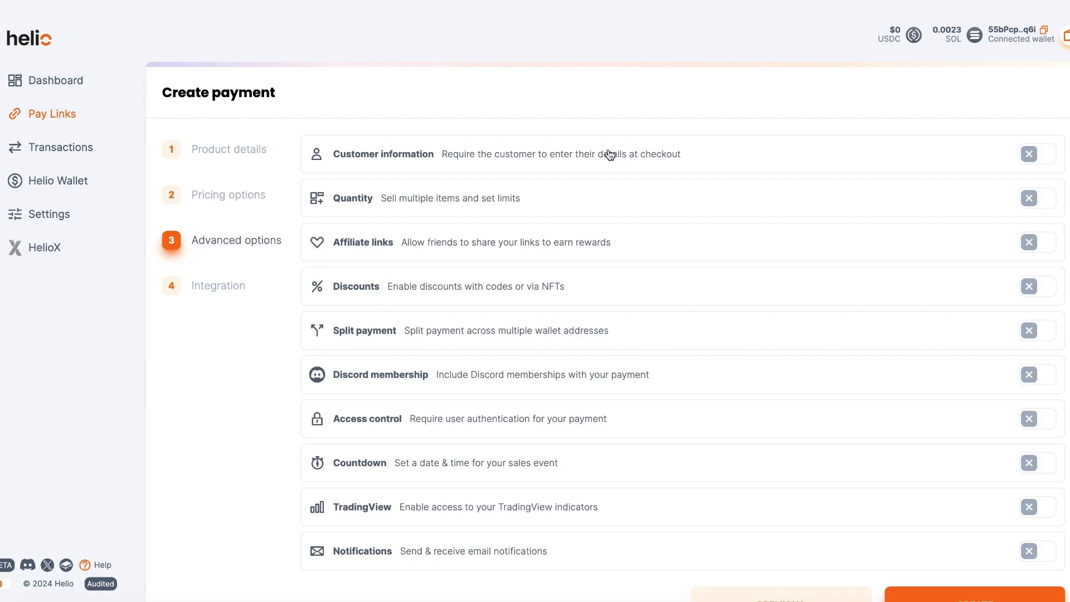
pyautogui.scroll(-2, 610, 155)
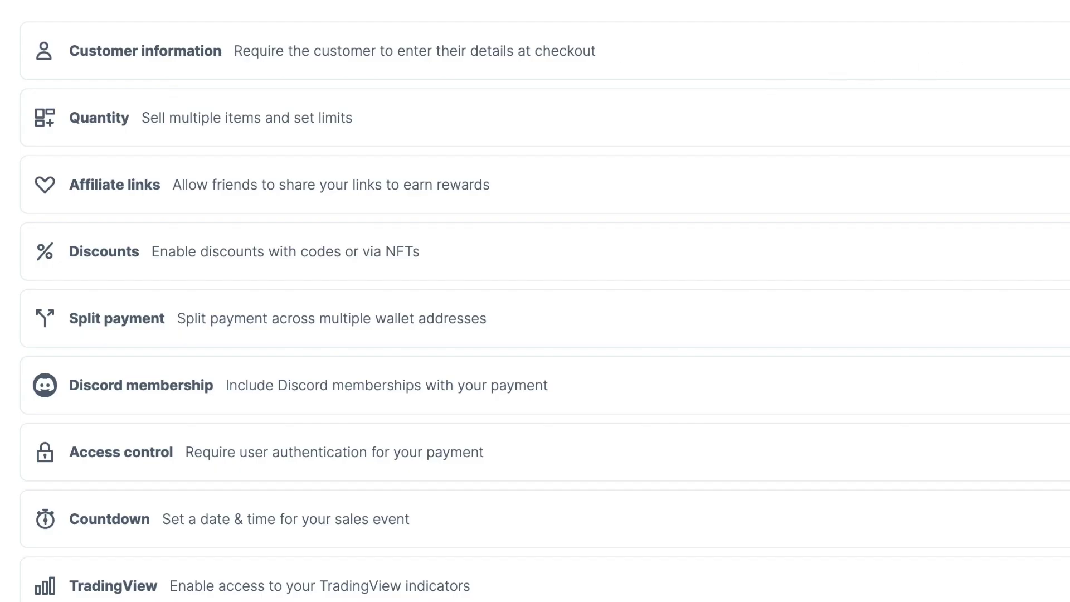
pyautogui.click(942, 56)
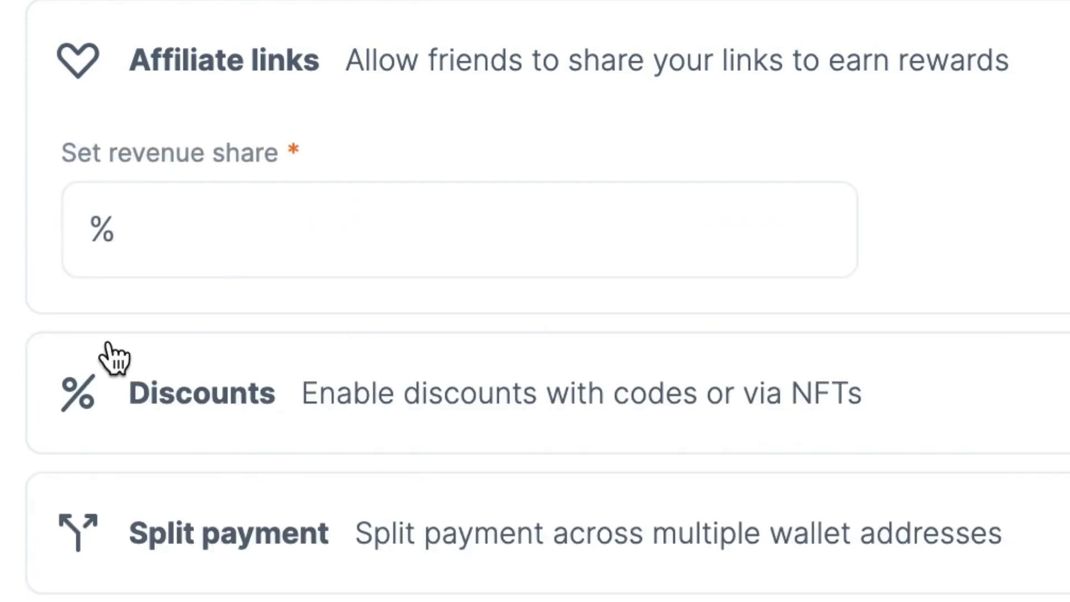
pyautogui.click(336, 232)
pyautogui.write('25')
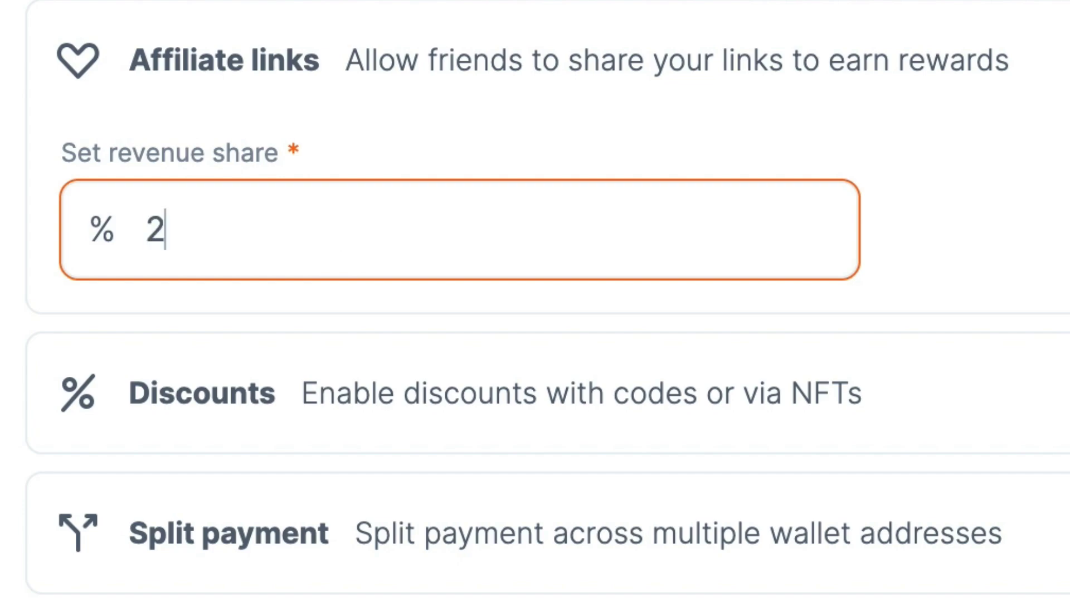